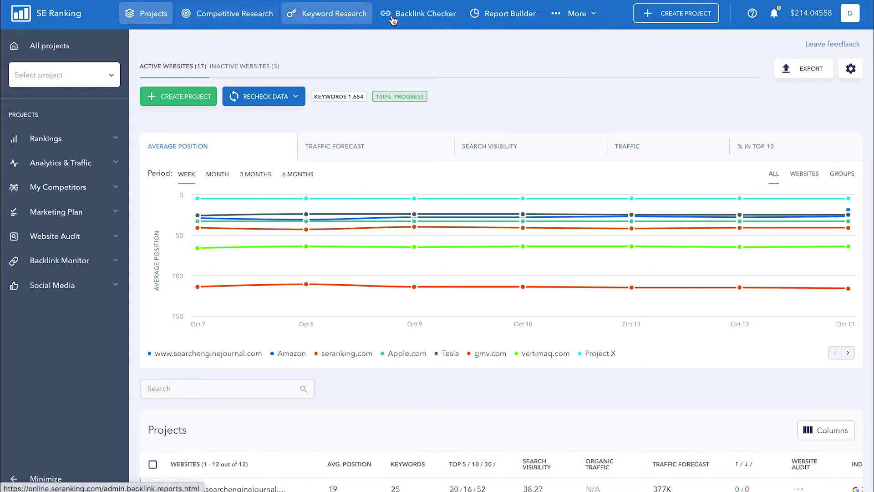
Open the Backlink Checker report history and tick the samsung.com report.
left_click(434, 15)
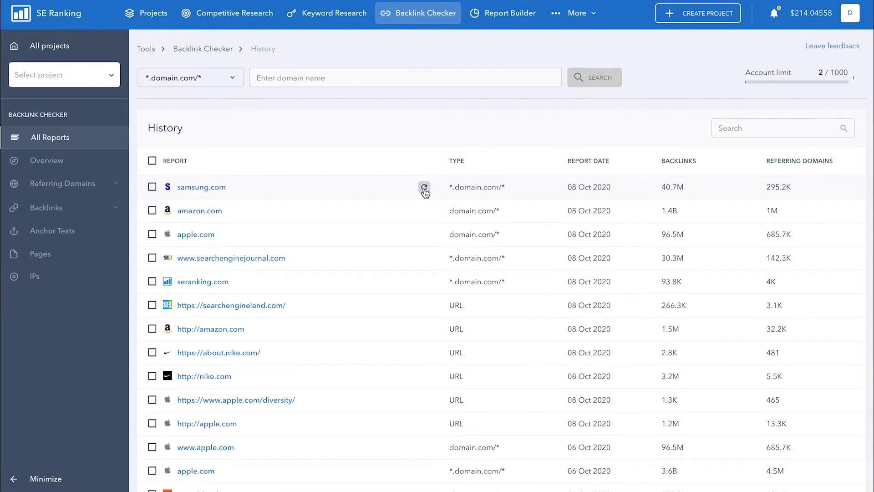
left_click(152, 187)
Enter searchenginejournal.com as the lookup domain, scoped to domain.com/* without subdomains.
left_click(268, 77)
type("search")
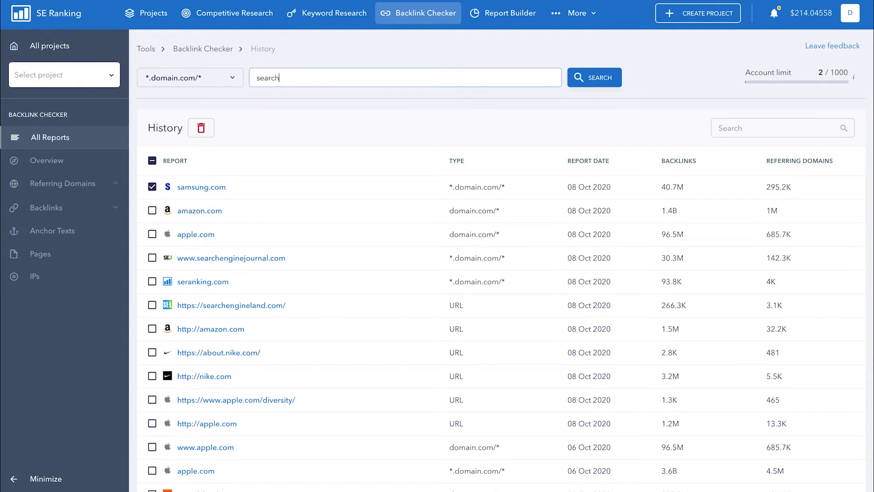
type("enginejournal.com")
left_click(236, 80)
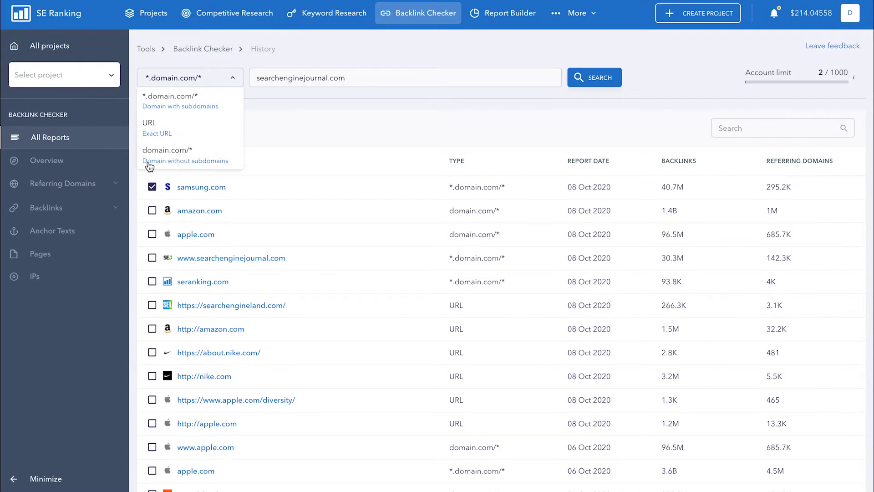
left_click(204, 156)
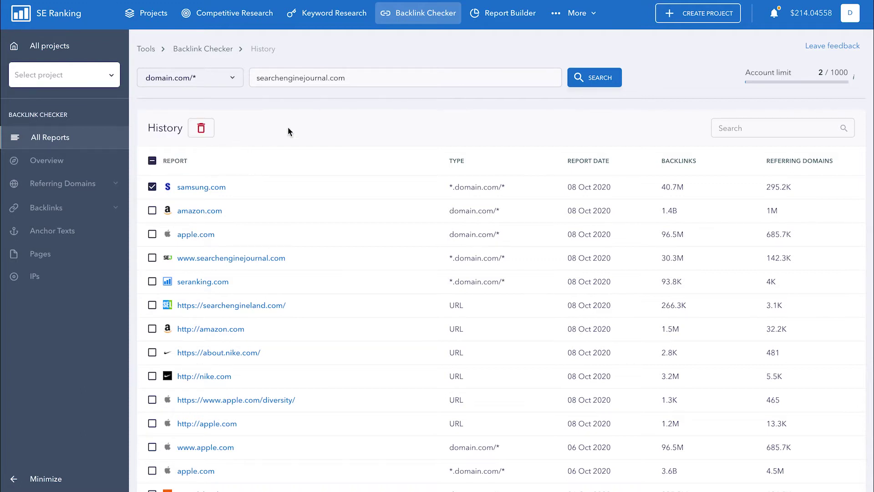
Run the lookup and get the full report: Domain Trust 92, 140.6K referring domains, 30.3M backlinks.
left_click(584, 86)
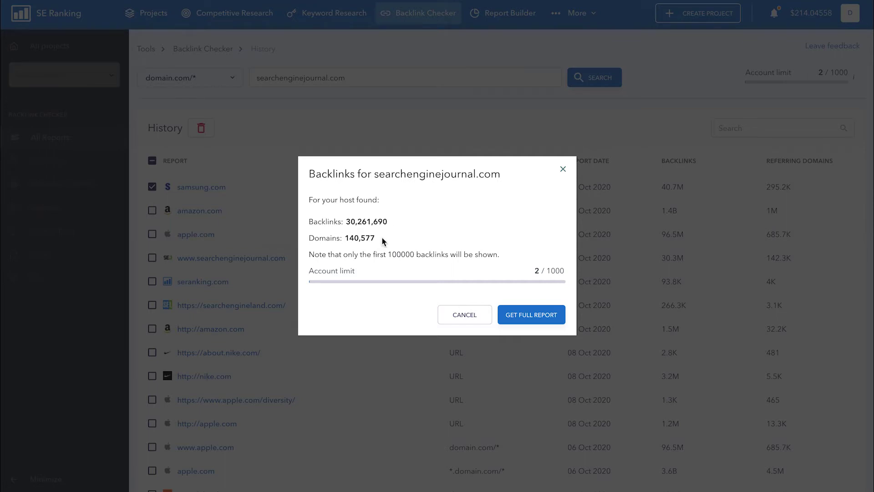
left_click(526, 314)
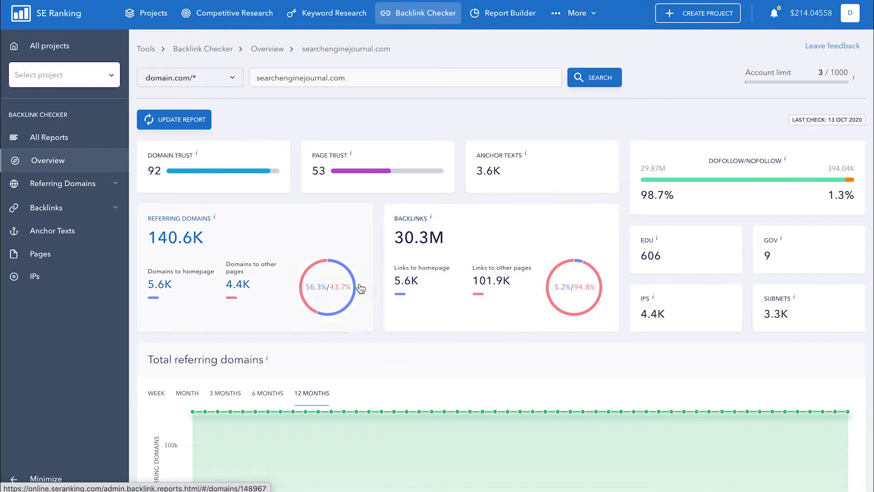
mouse_move(302, 295)
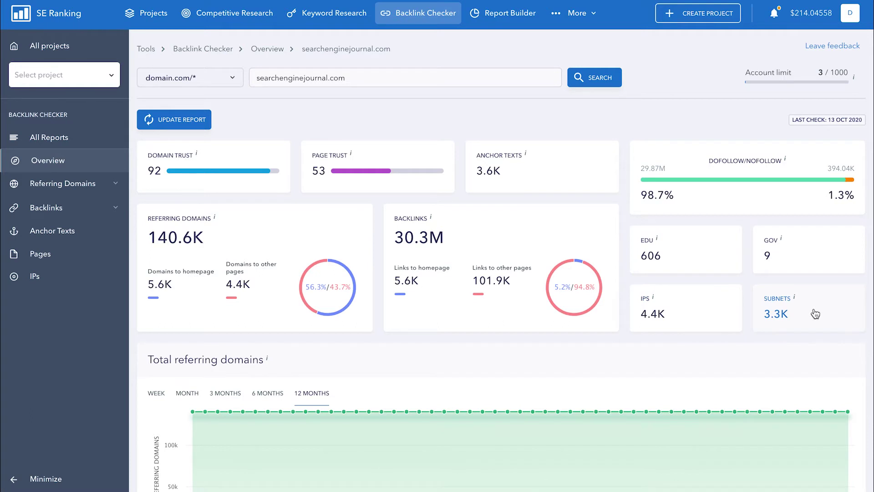
scroll(815, 313, "down", 1)
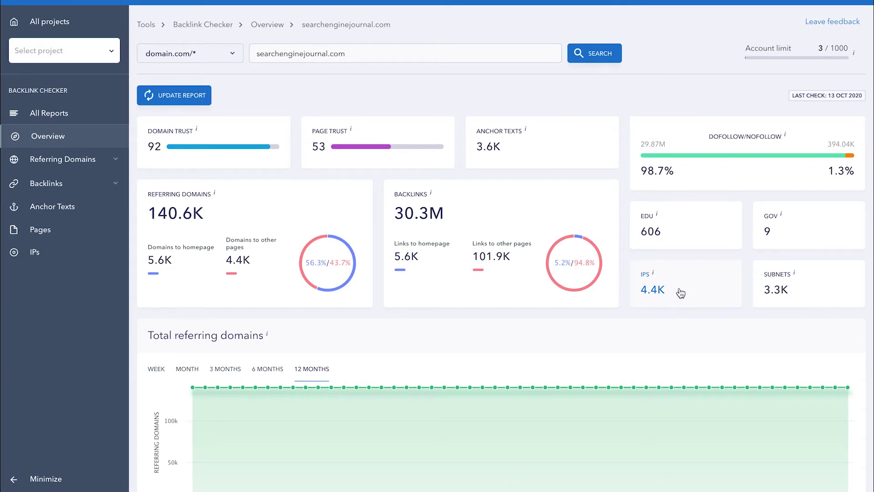
scroll(680, 293, "down", 5)
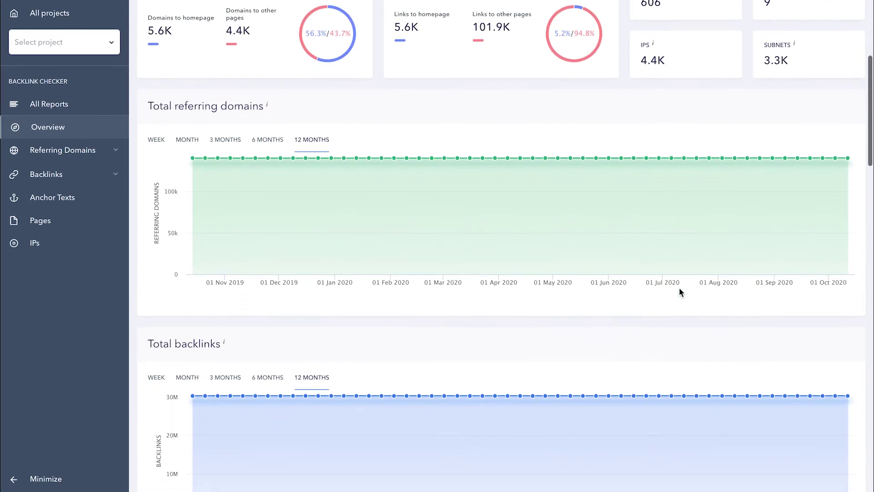
scroll(680, 292, "down", 2)
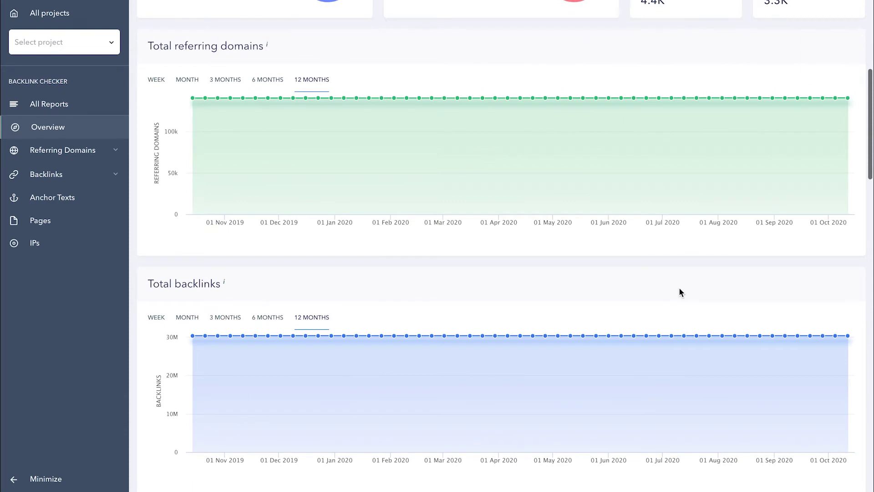
left_click(156, 80)
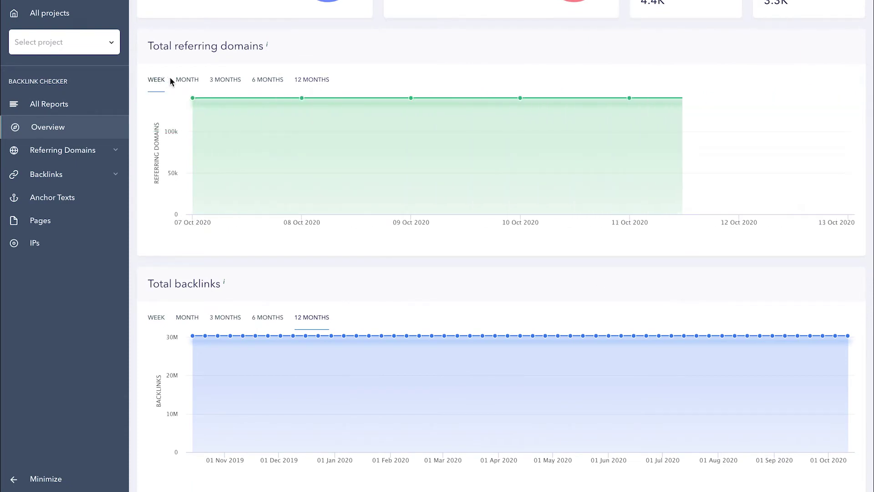
left_click(187, 80)
left_click(225, 80)
left_click(267, 80)
left_click(301, 81)
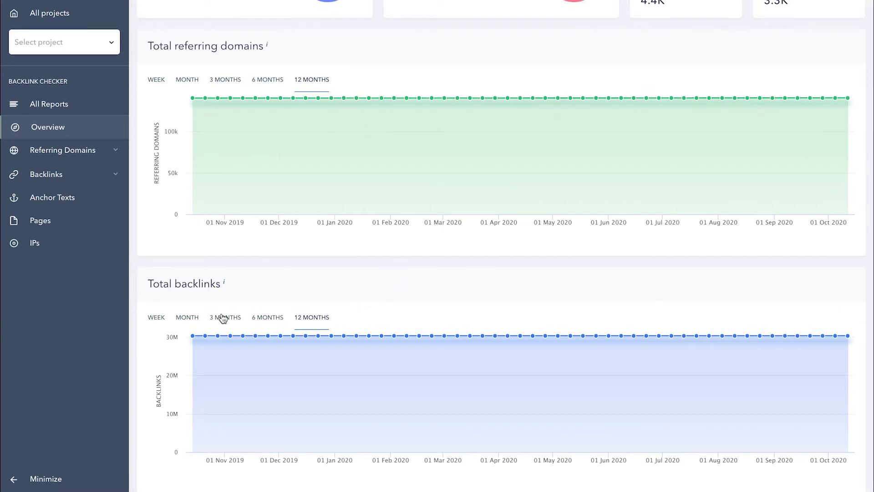
scroll(319, 321, "down", 10)
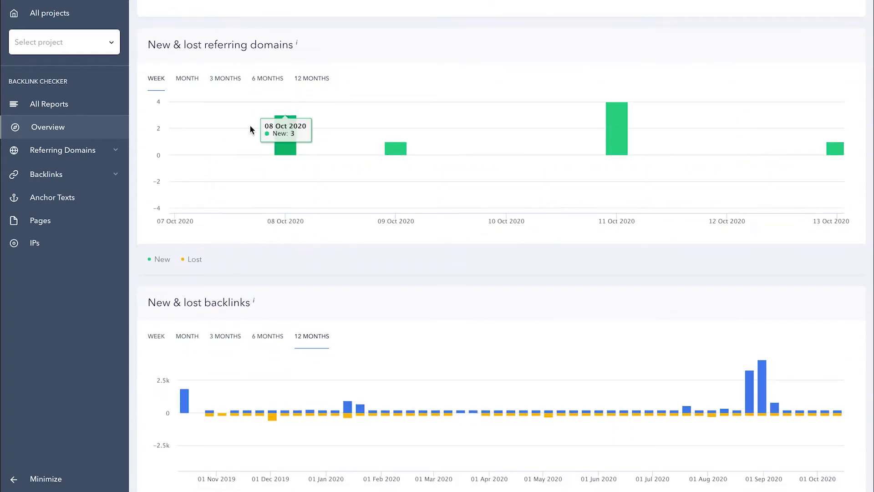
left_click(187, 78)
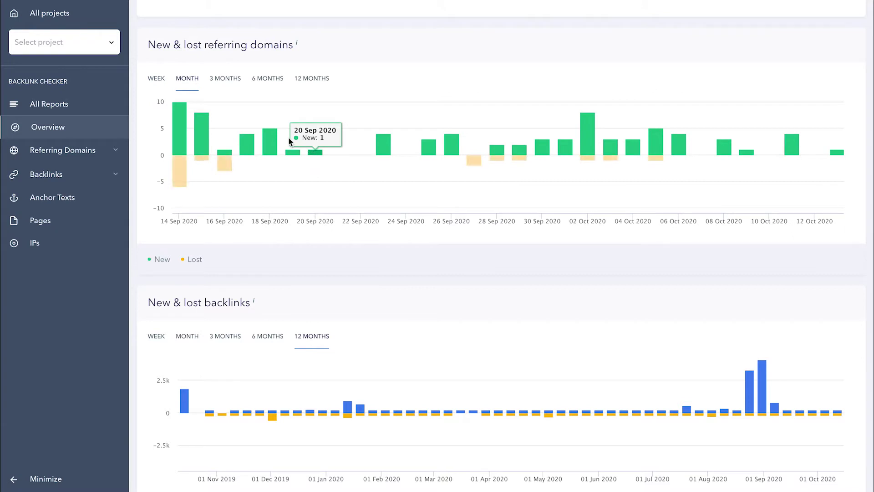
left_click(221, 78)
left_click(262, 79)
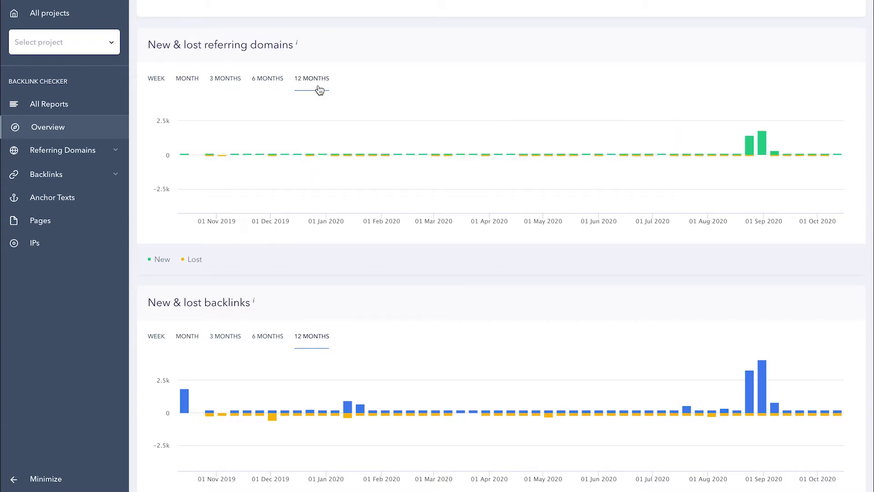
mouse_move(362, 155)
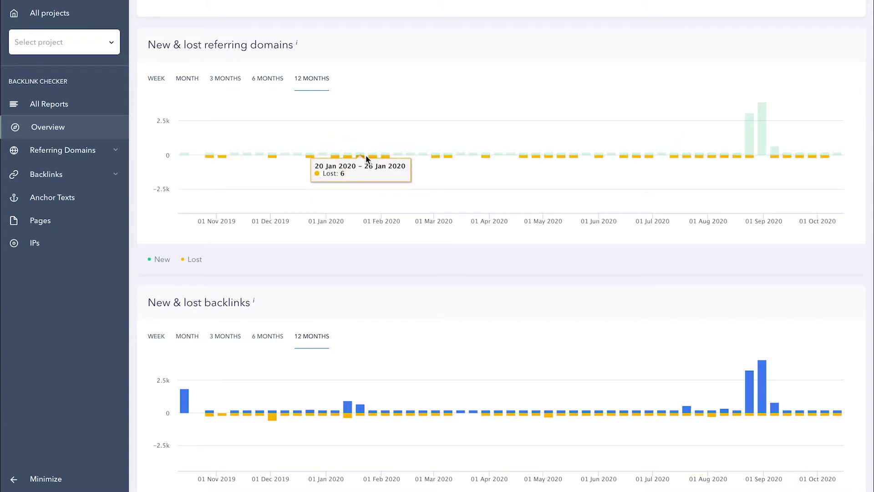
scroll(387, 277, "down", 12)
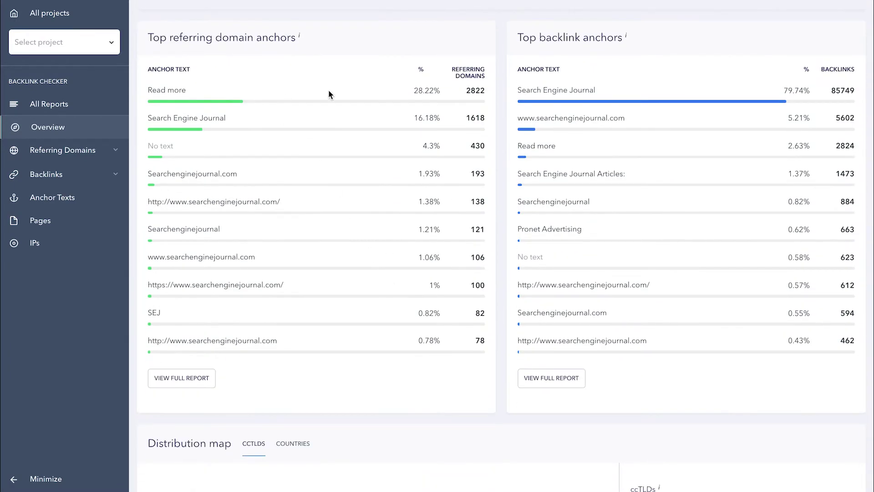
scroll(582, 77, "down", 8)
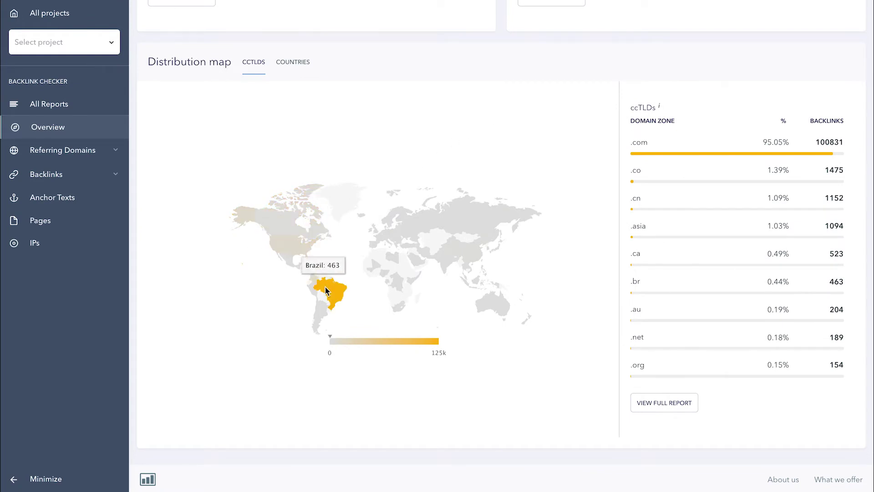
left_click(279, 64)
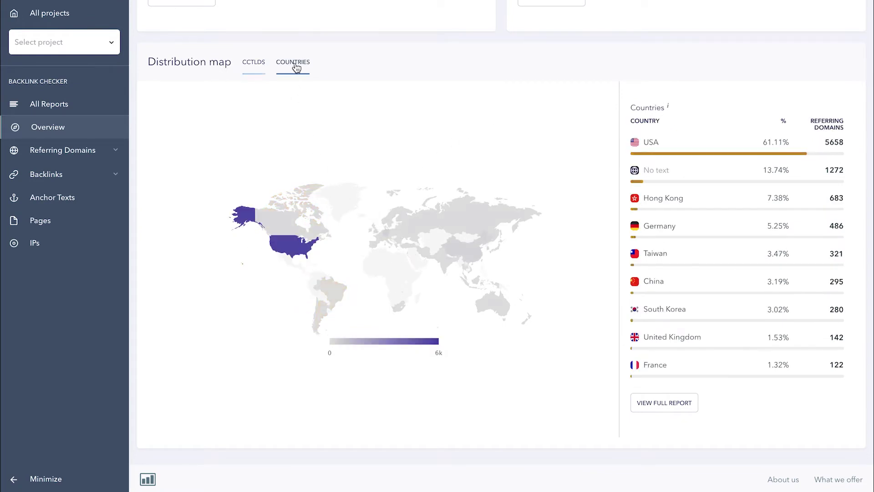
left_click(253, 64)
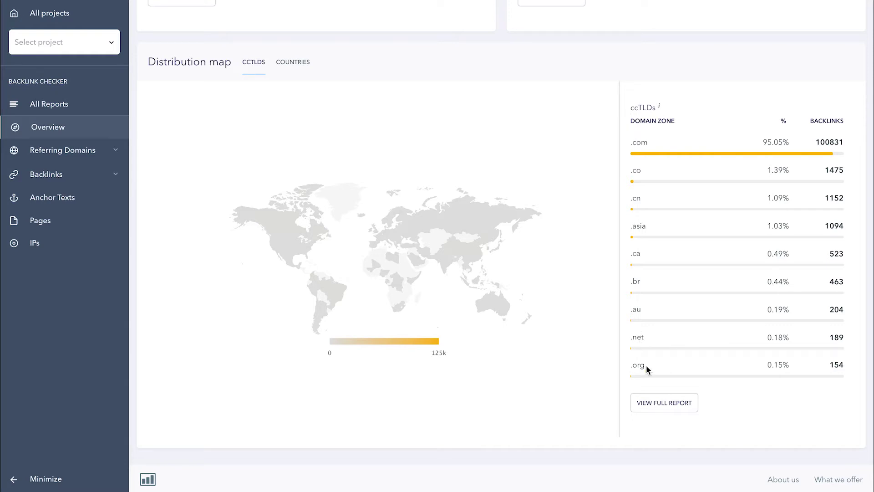
scroll(696, 407, "up", 1)
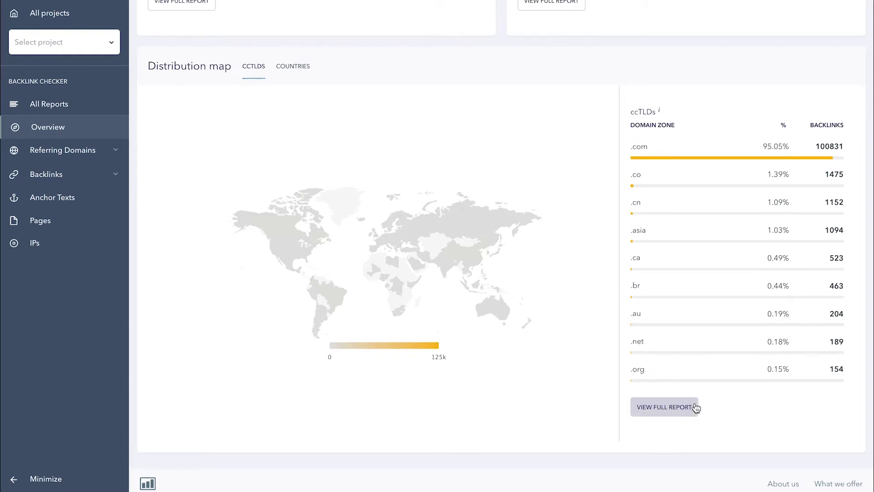
scroll(696, 407, "up", 5)
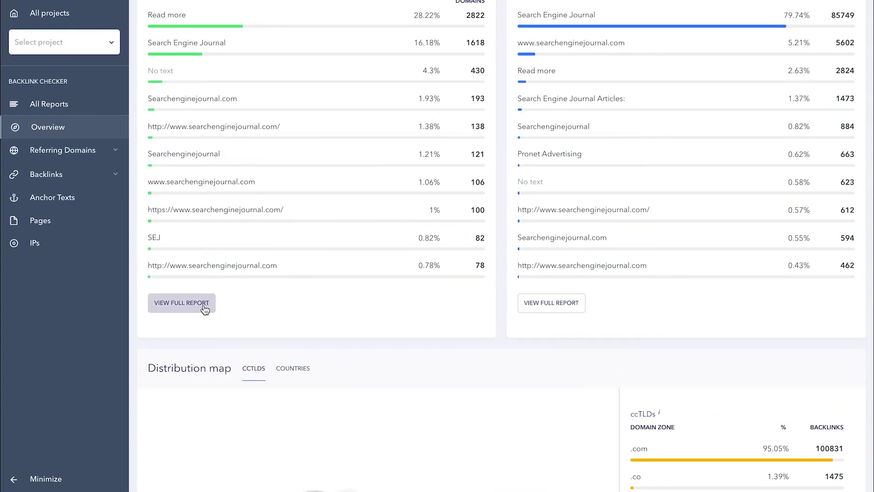
scroll(204, 308, "up", 15)
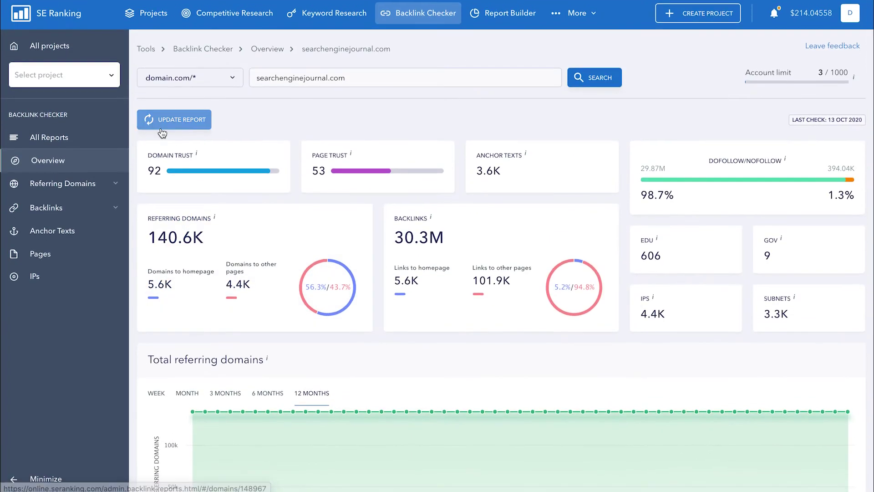
Show the Referring Domains table sorted by DT and expand itunes.apple.com's three backlinks.
left_click(93, 188)
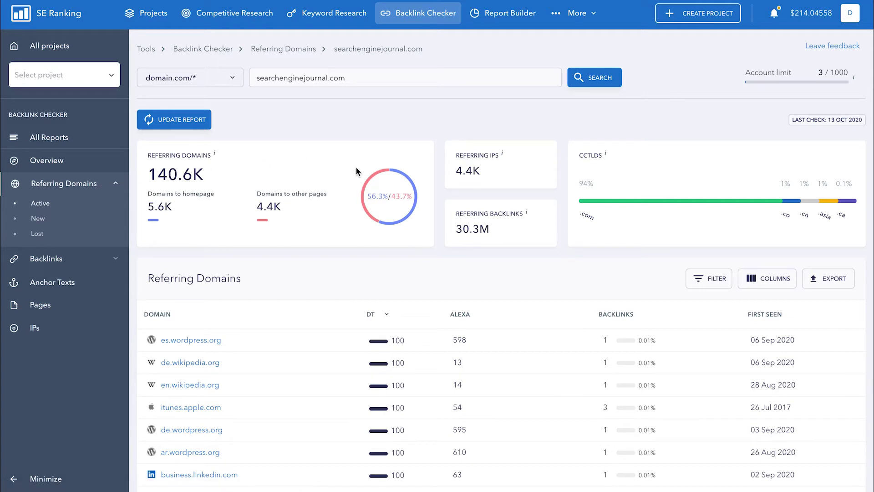
mouse_move(376, 177)
scroll(436, 277, "down", 5)
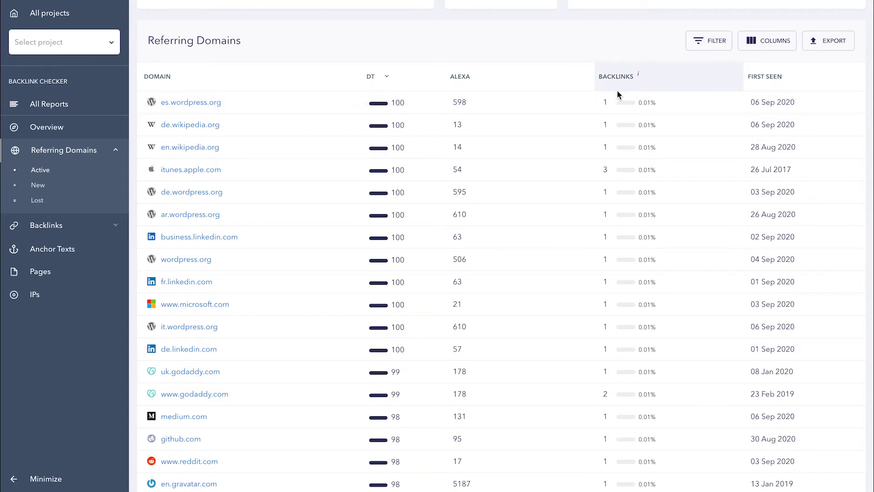
left_click(656, 170)
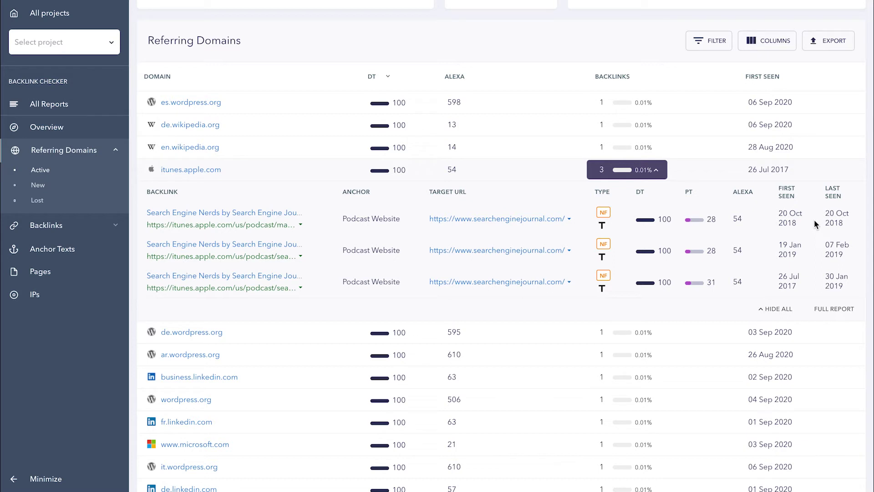
Review the column choices unchanged, then show the Domain, DT, Alexa, Backlinks, First seen and Lost filters.
left_click(757, 45)
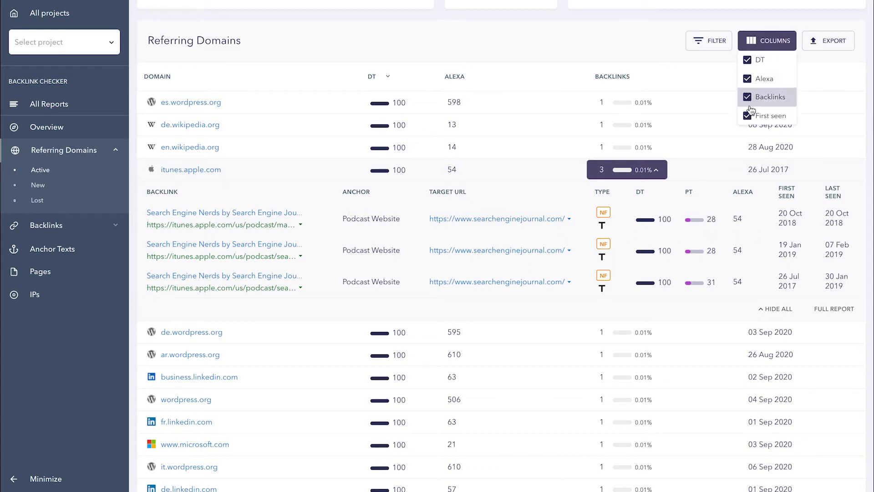
left_click(728, 59)
left_click(713, 47)
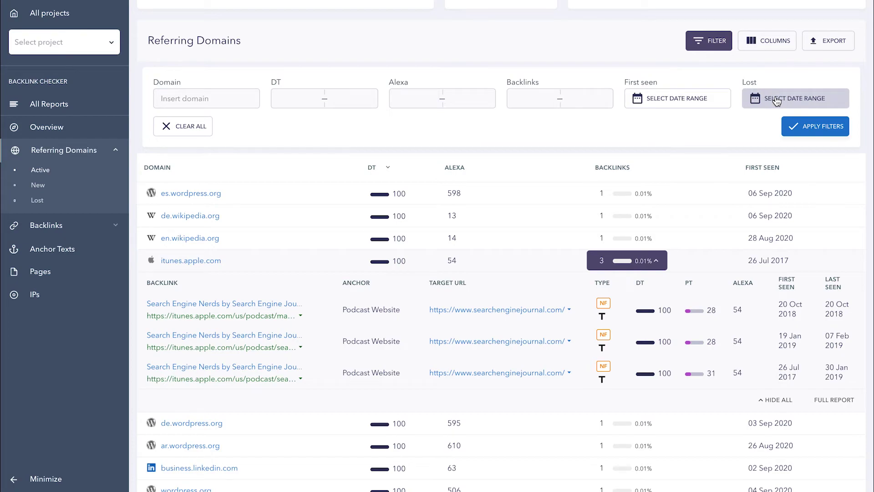
Check export options without exporting, then view New and then Lost referring domains.
left_click(823, 41)
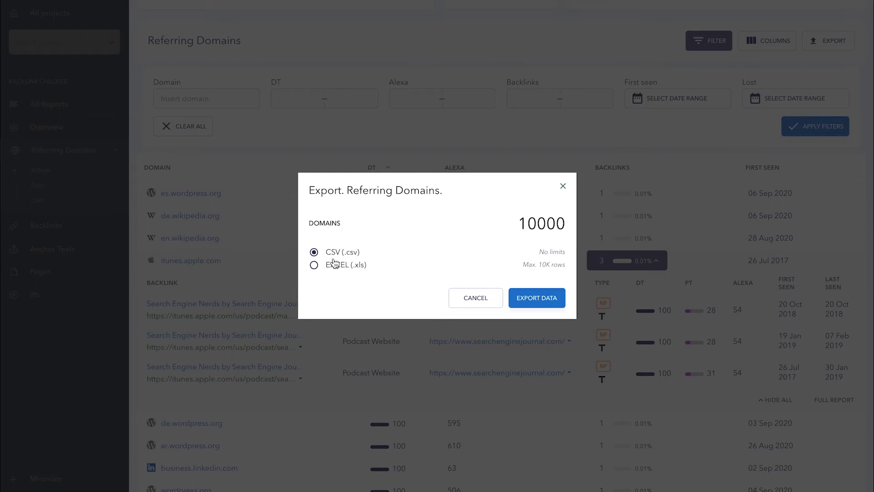
left_click(562, 186)
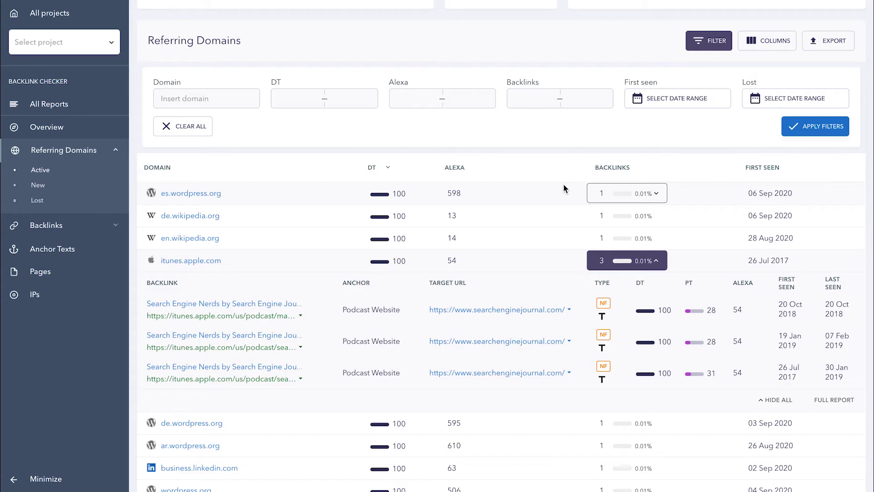
left_click(38, 187)
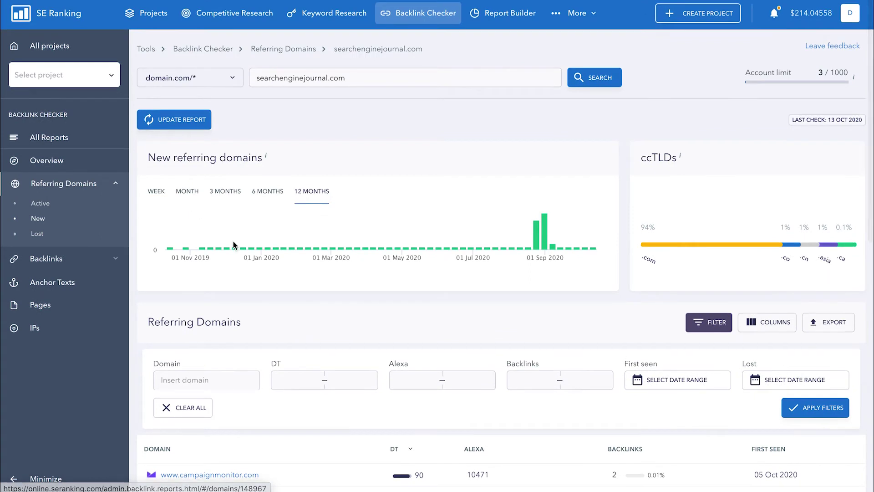
left_click(37, 233)
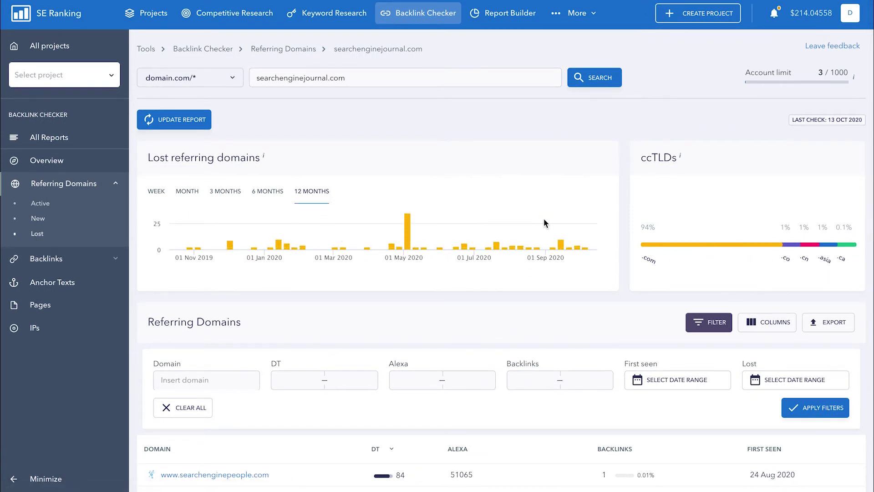
Open the Backlinks report with 30.3M backlinks and review its displayed columns.
left_click(55, 266)
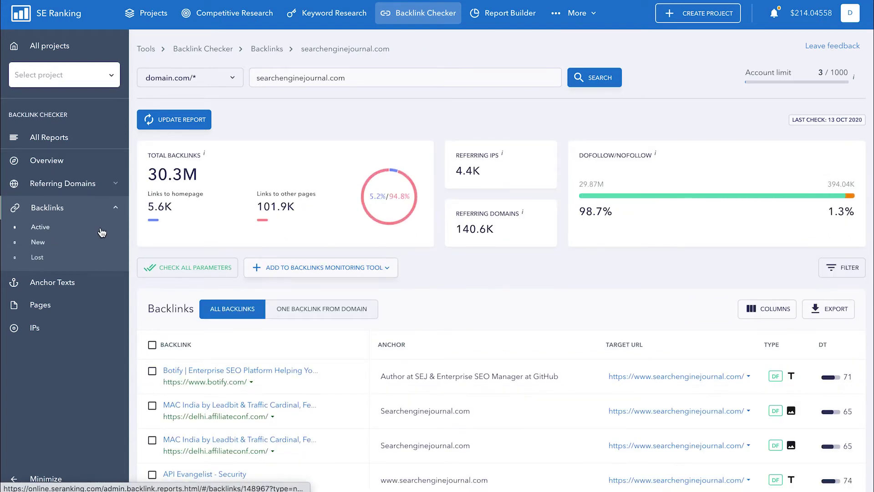
mouse_move(370, 191)
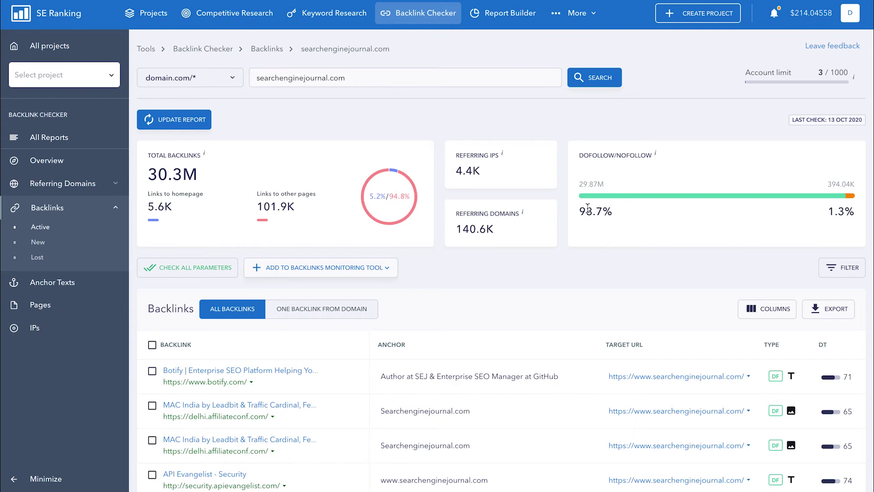
scroll(504, 269, "down", 5)
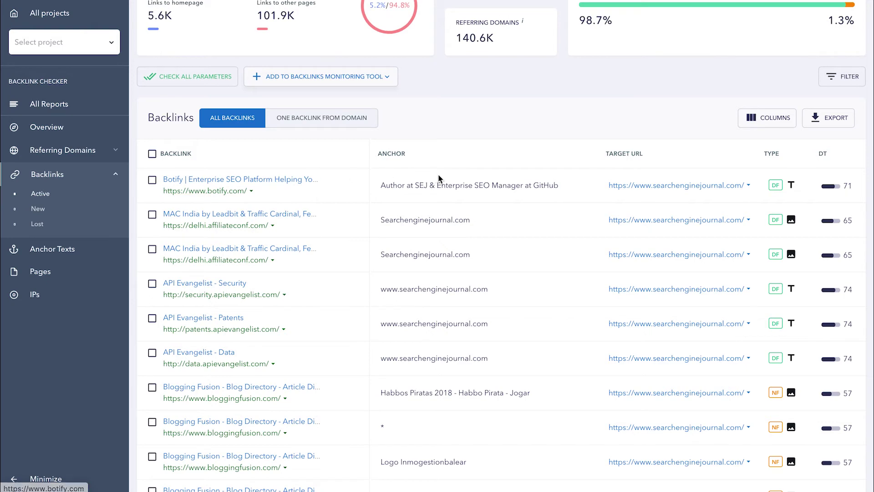
scroll(628, 177, "right", 6)
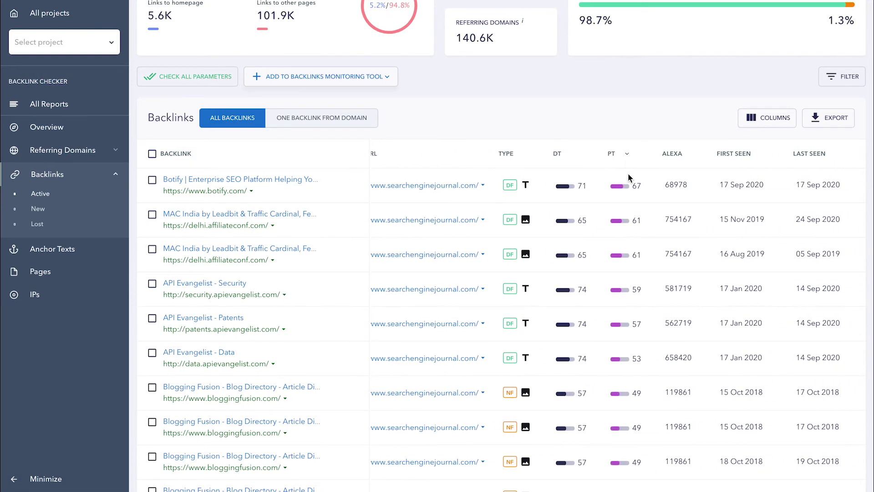
left_click(769, 117)
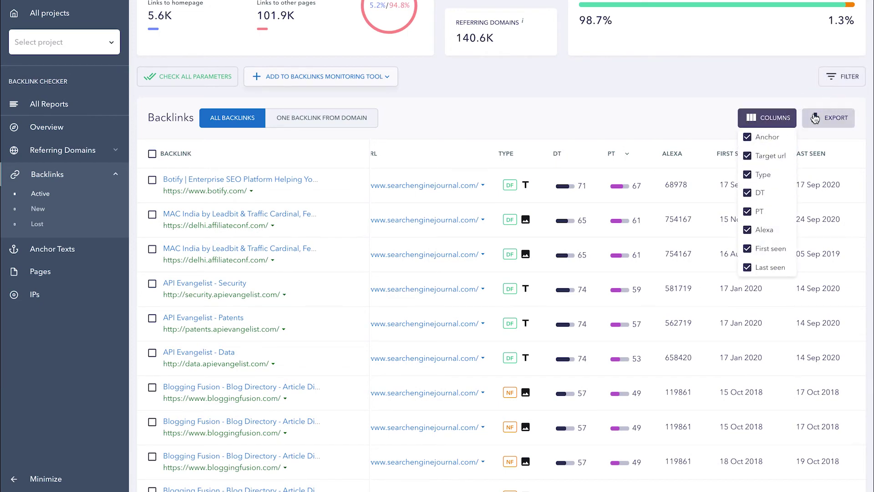
left_click(739, 90)
scroll(496, 247, "left", 4)
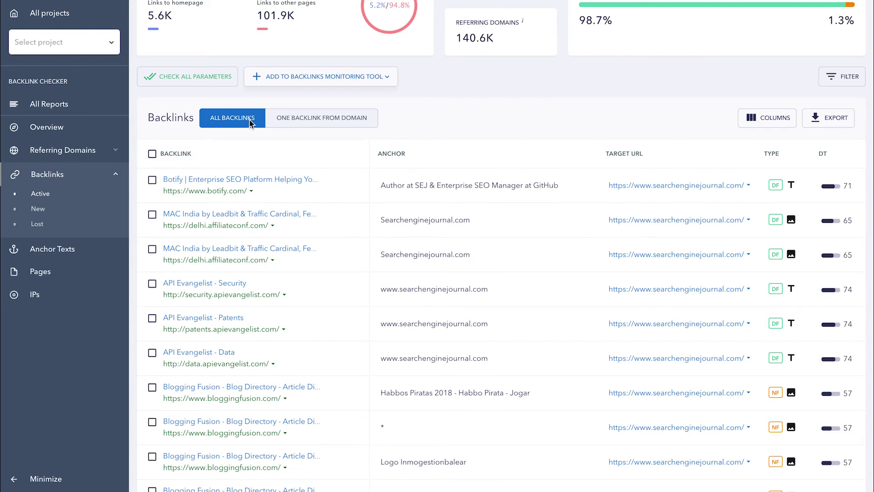
Toggle one backlink per domain on and back off, then view botify.com and target-page statistics.
left_click(329, 126)
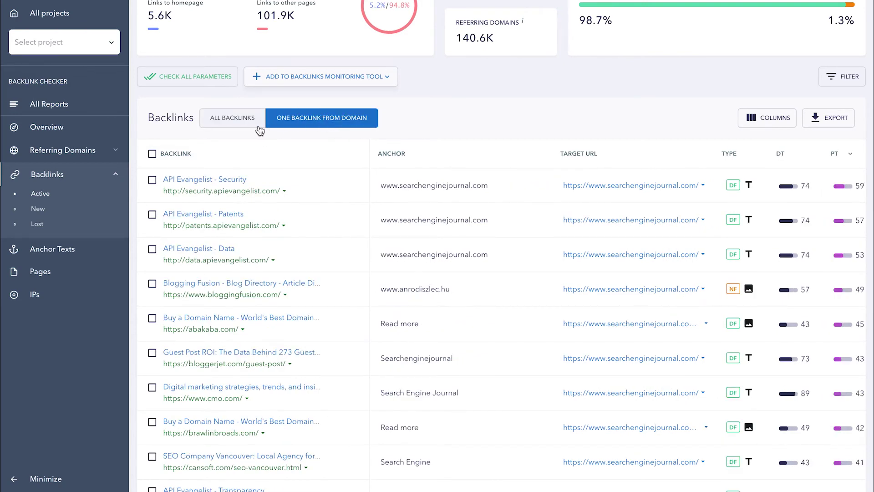
left_click(239, 122)
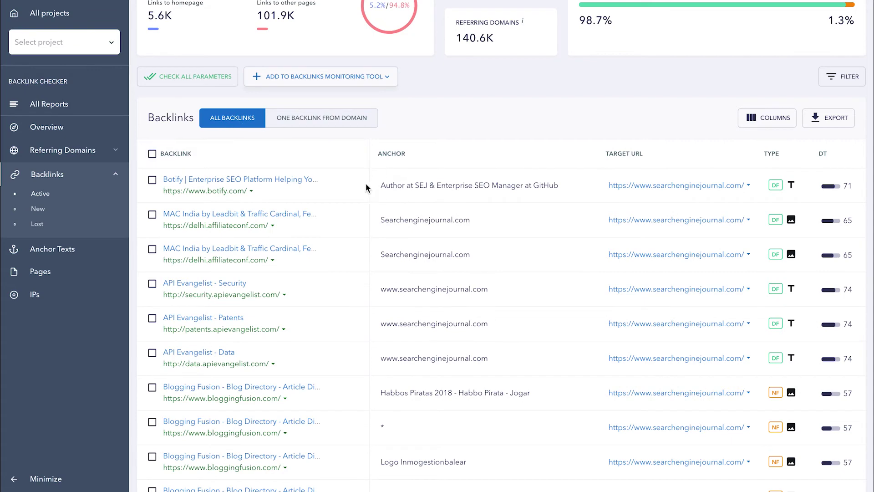
left_click(252, 195)
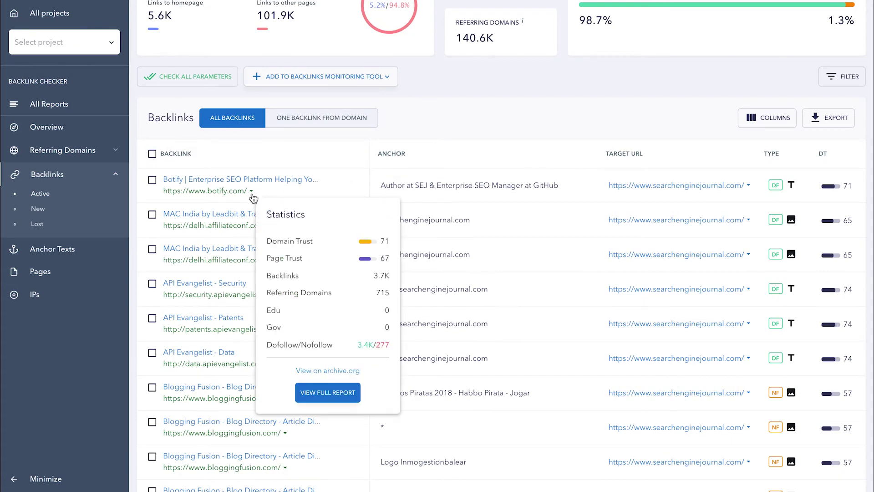
left_click(749, 186)
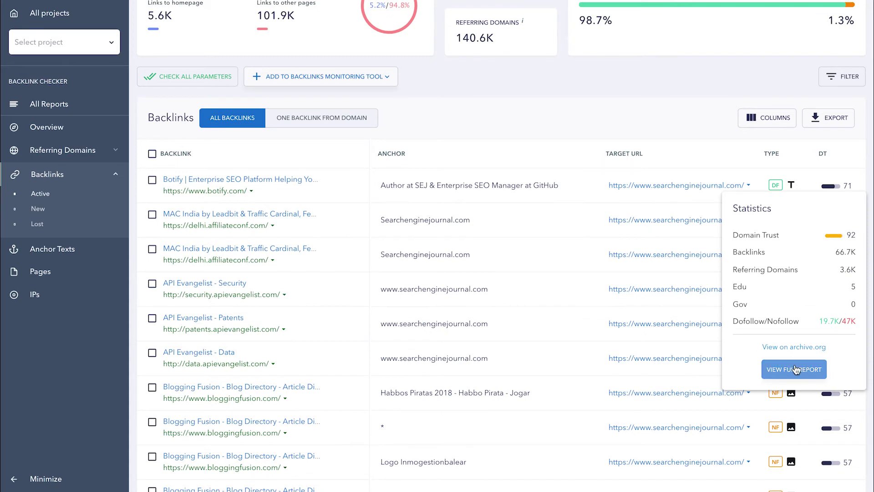
left_click(46, 208)
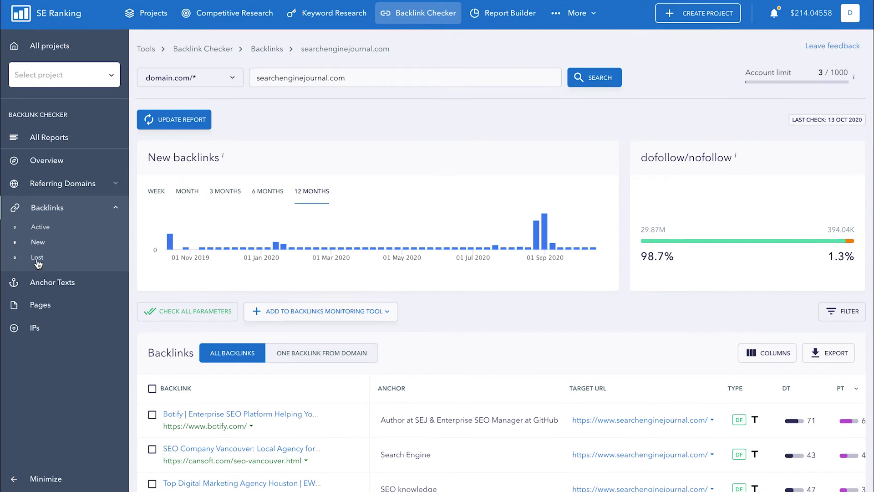
left_click(37, 260)
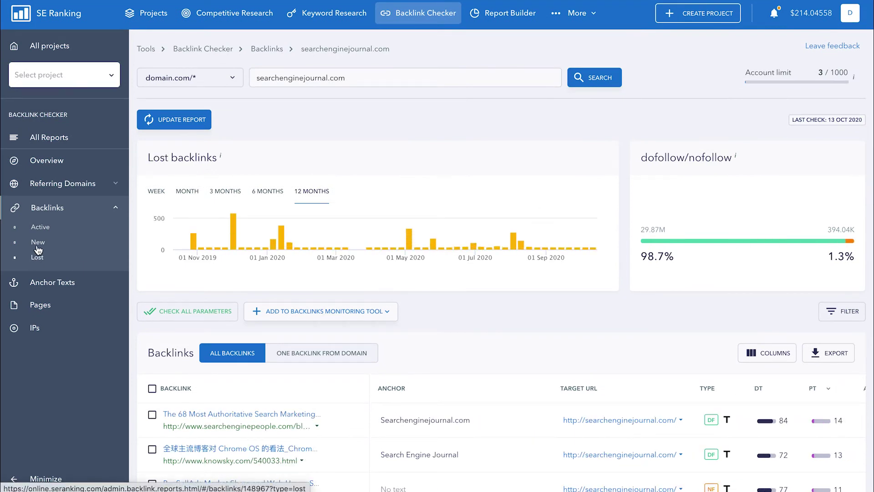
left_click(37, 243)
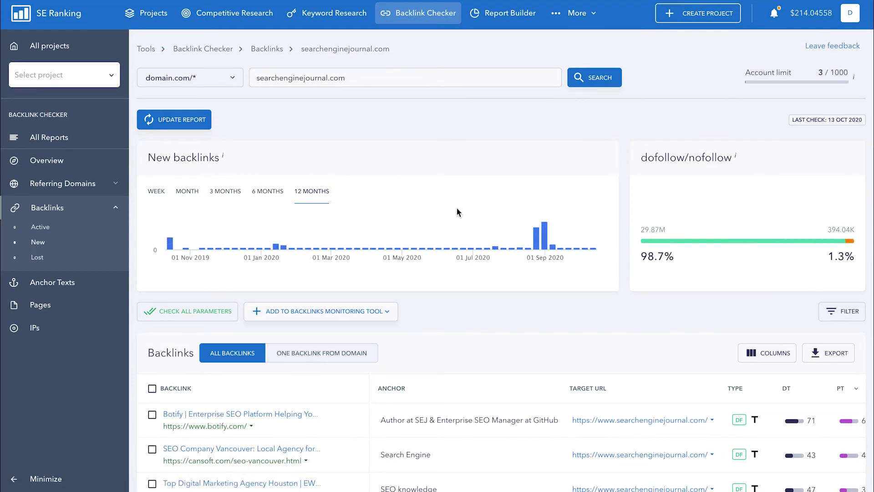
left_click(39, 256)
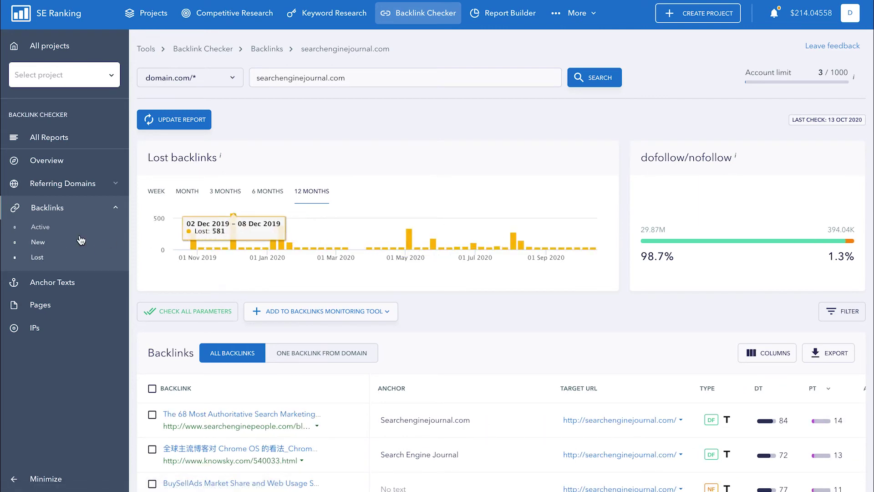
left_click(40, 227)
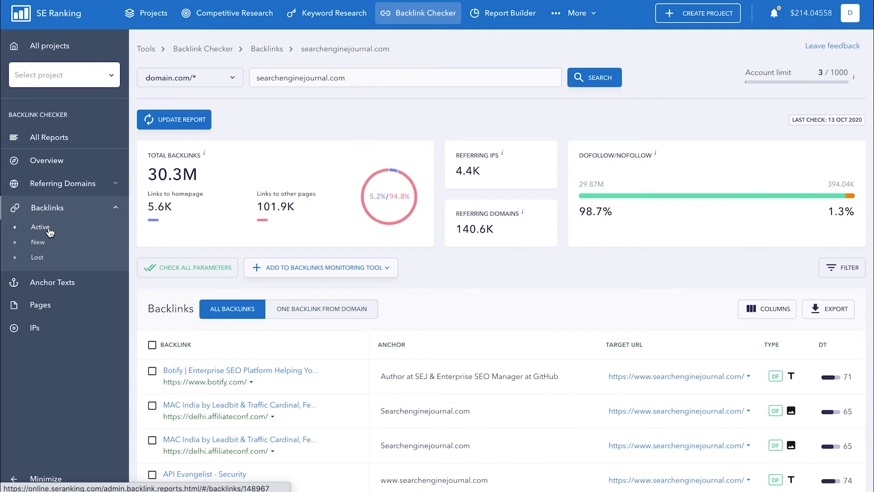
Run the paid full parameter check on all backlinks and view the new IP and Indexed columns.
left_click(174, 271)
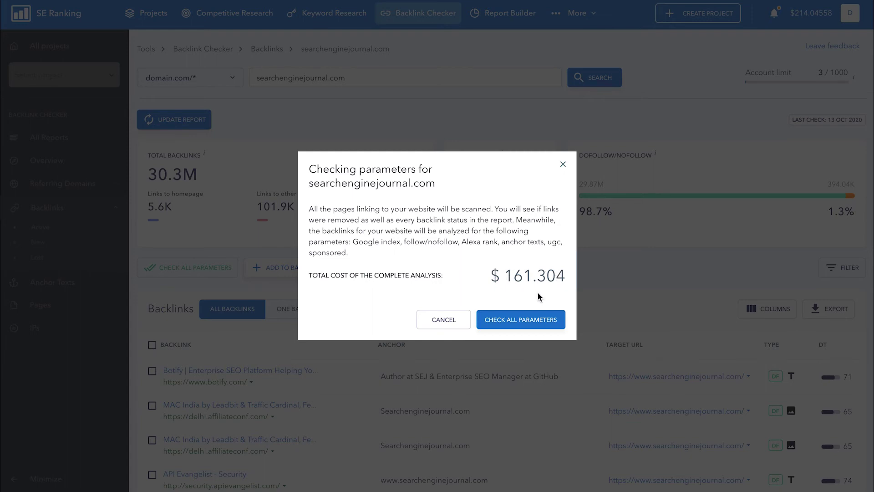
left_click(507, 321)
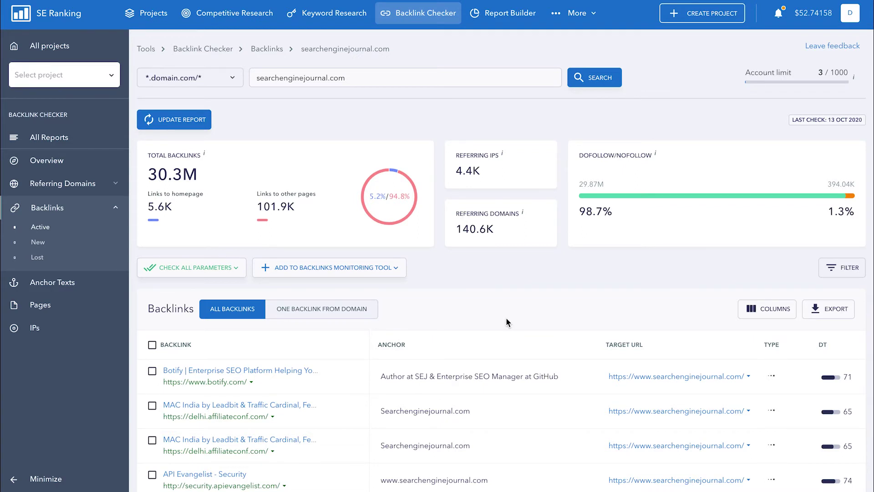
scroll(517, 362, "right", 5)
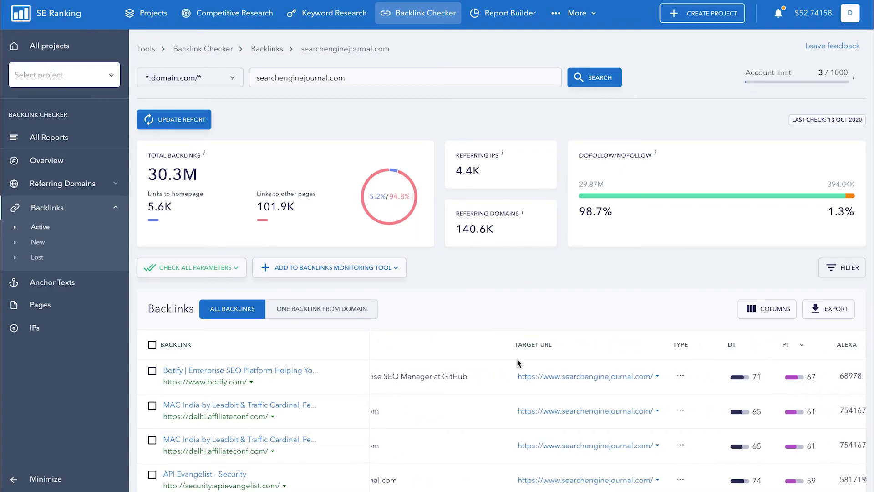
scroll(517, 363, "right", 2)
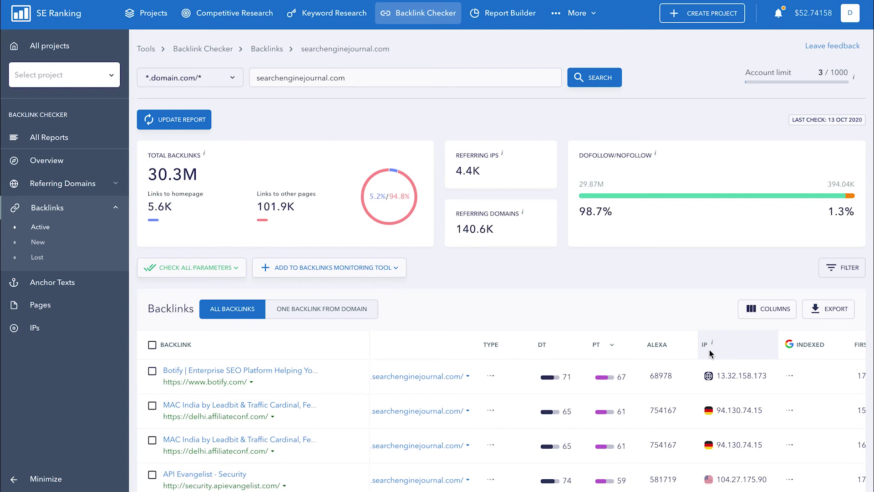
scroll(470, 355, "down", 3)
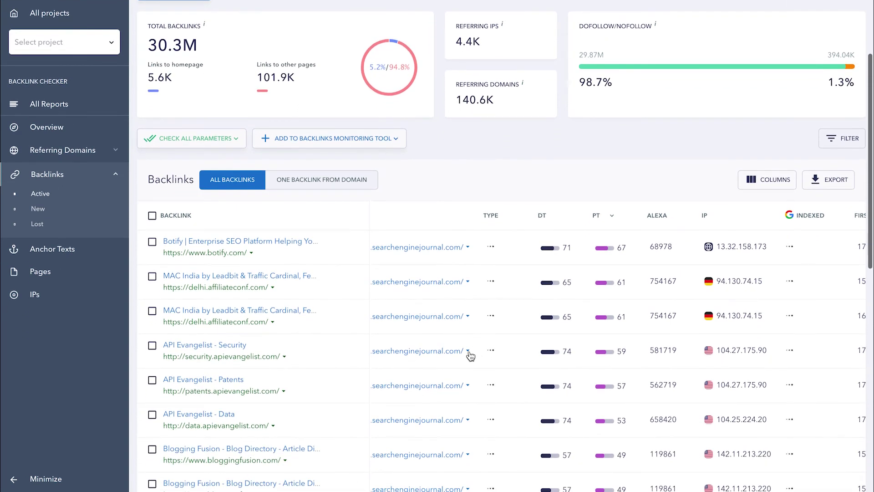
scroll(305, 258, "up", 3)
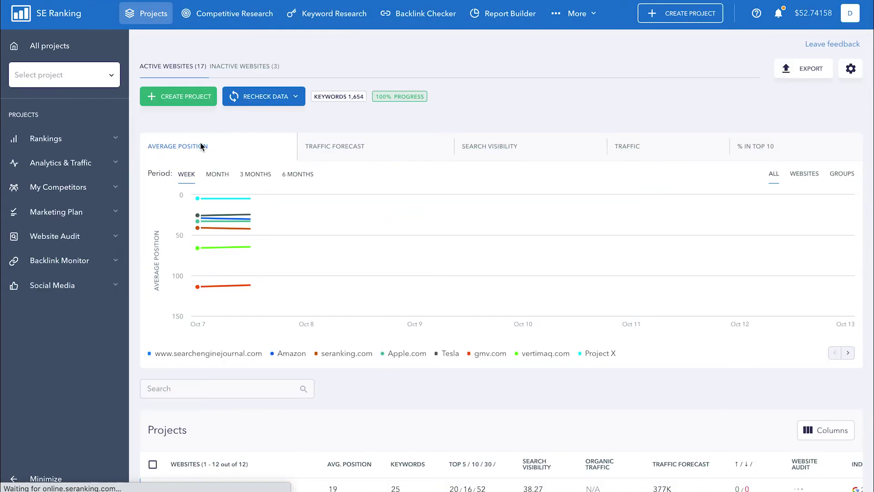
scroll(239, 273, "down", 5)
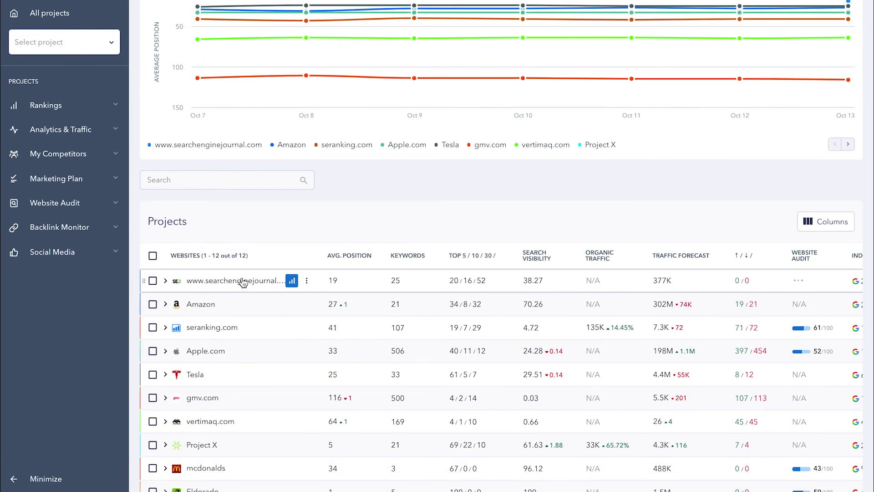
scroll(398, 180, "up", 5)
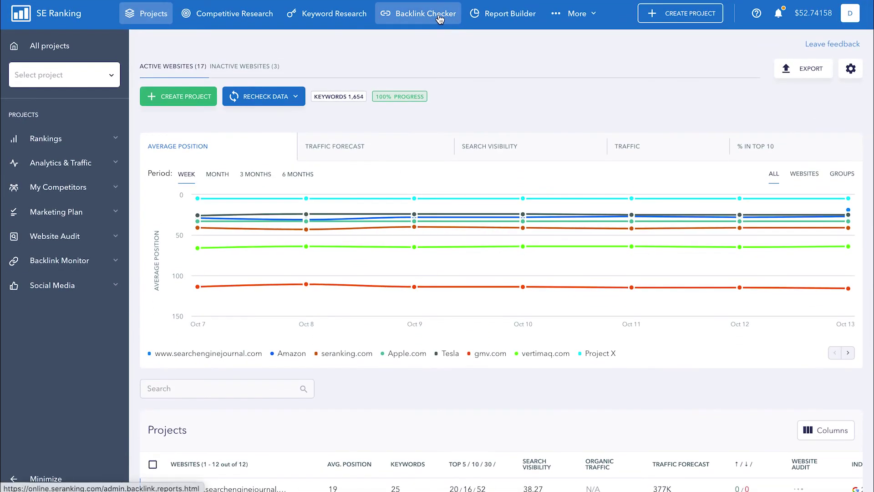
left_click(439, 18)
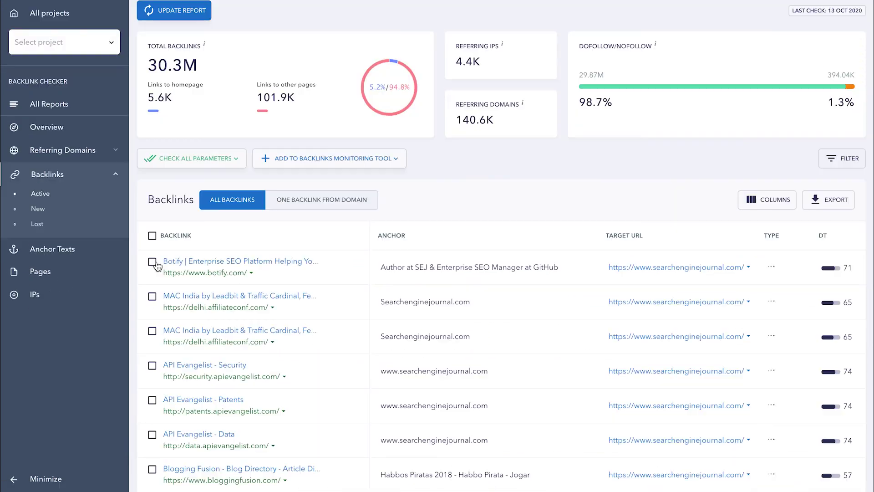
left_click(152, 331)
left_click(276, 159)
left_click(273, 201)
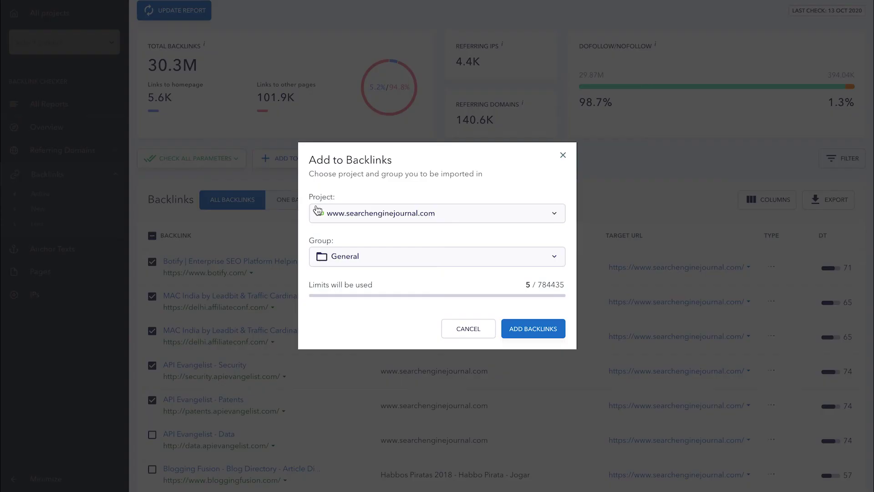
left_click(460, 328)
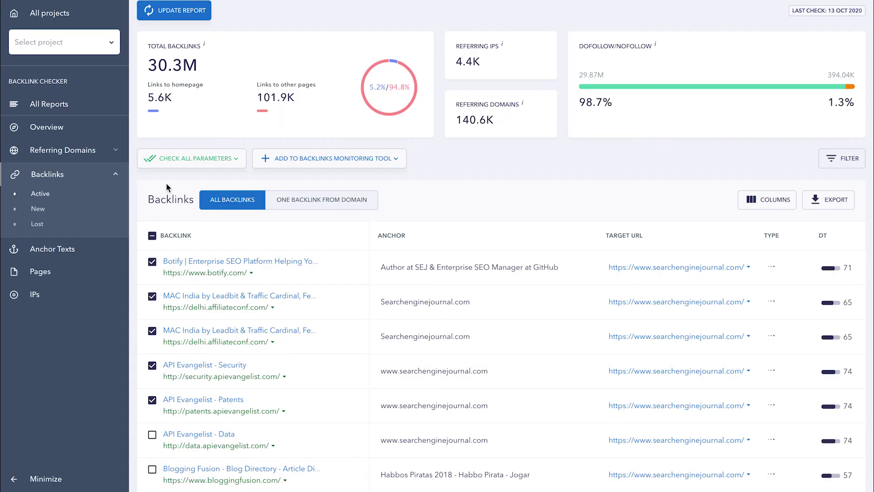
Open Anchor Texts and expand the 'Search Engine Journal' anchor's backlinks, then its 1618 referring domains.
left_click(73, 250)
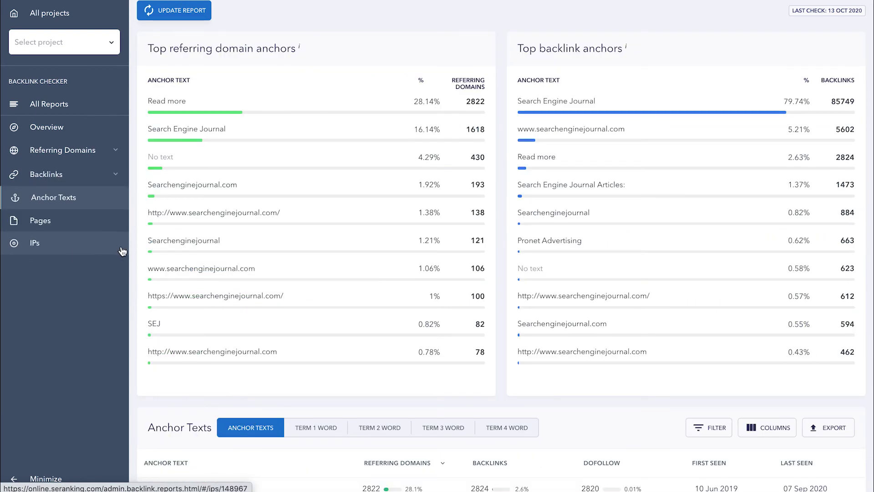
scroll(138, 245, "up", 3)
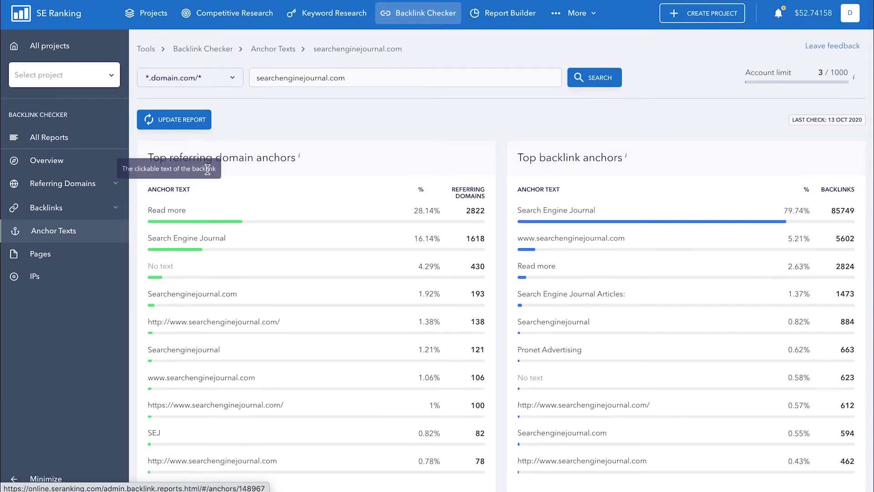
scroll(519, 199, "down", 3)
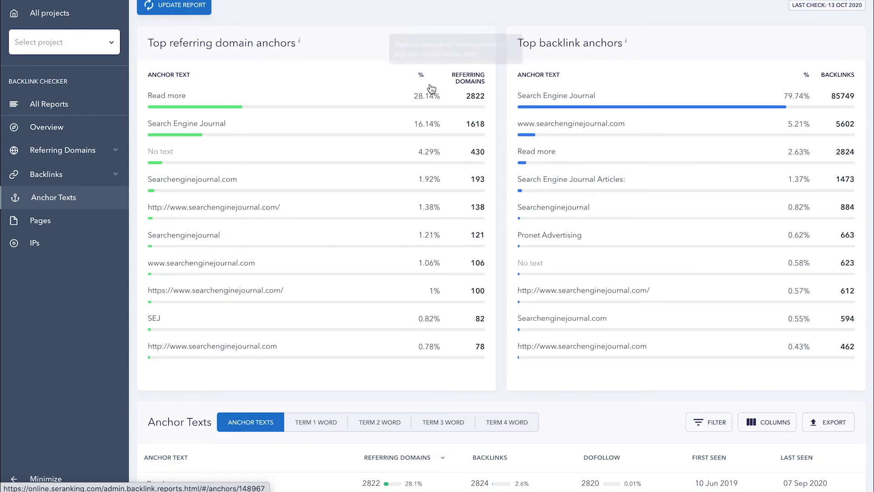
scroll(411, 103, "down", 8)
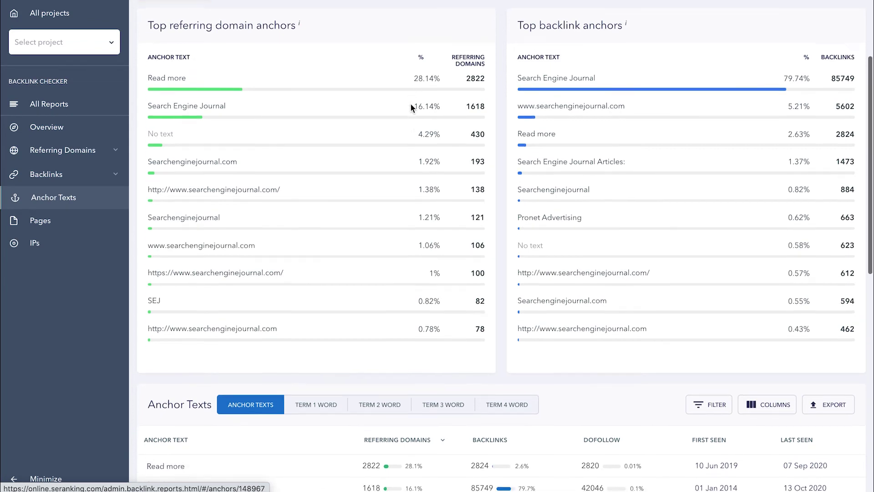
scroll(411, 103, "down", 2)
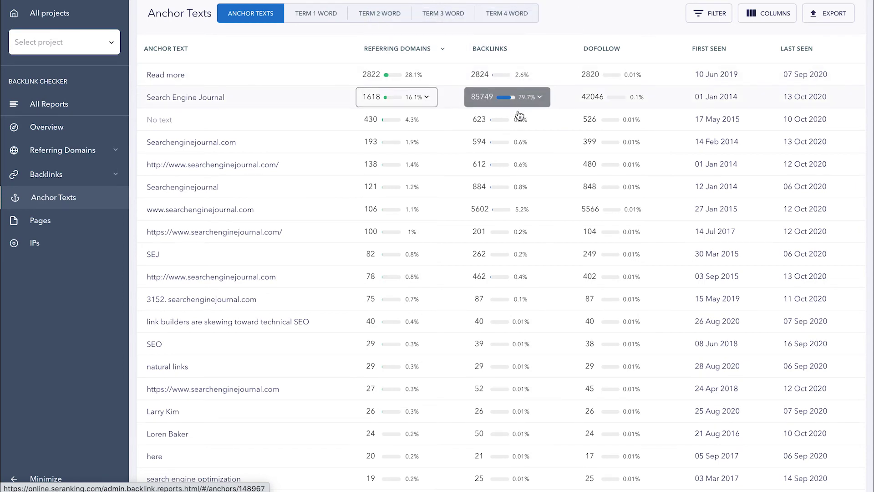
left_click(542, 98)
left_click(427, 97)
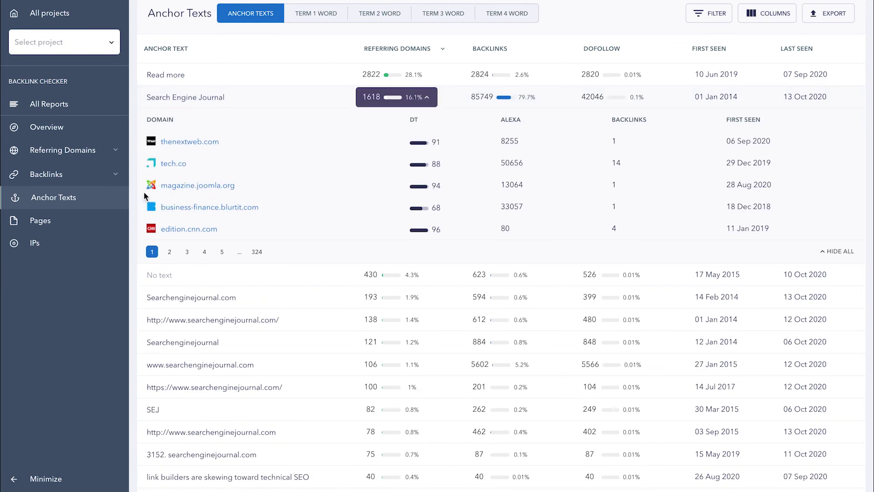
Expand the homepage URL's backlinks and referring domains in Pages, then move on to the IPs report.
left_click(87, 216)
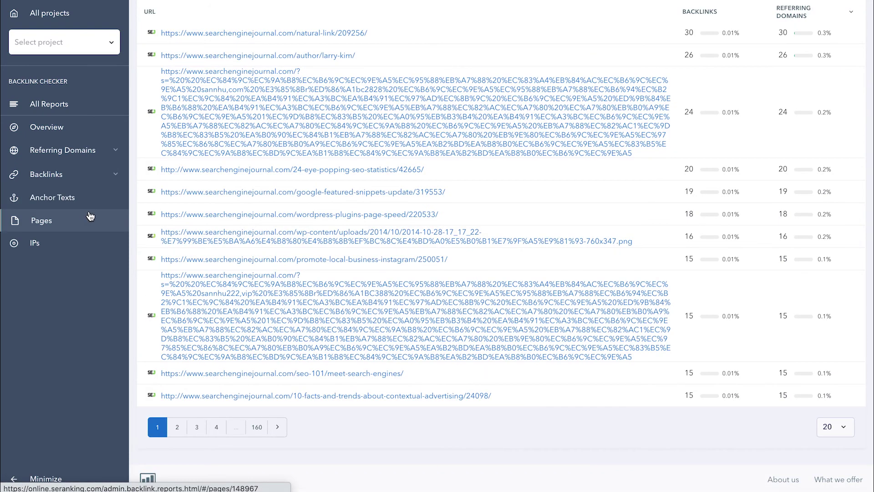
scroll(130, 211, "up", 8)
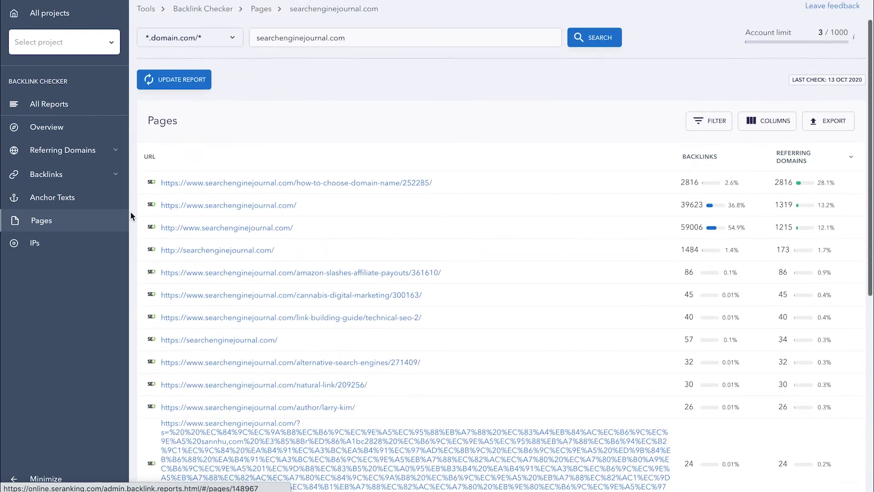
scroll(130, 211, "up", 2)
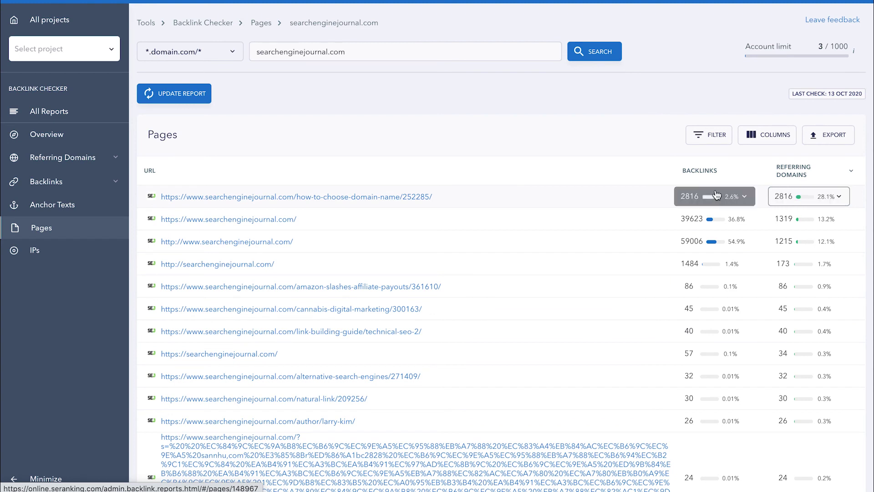
mouse_move(722, 177)
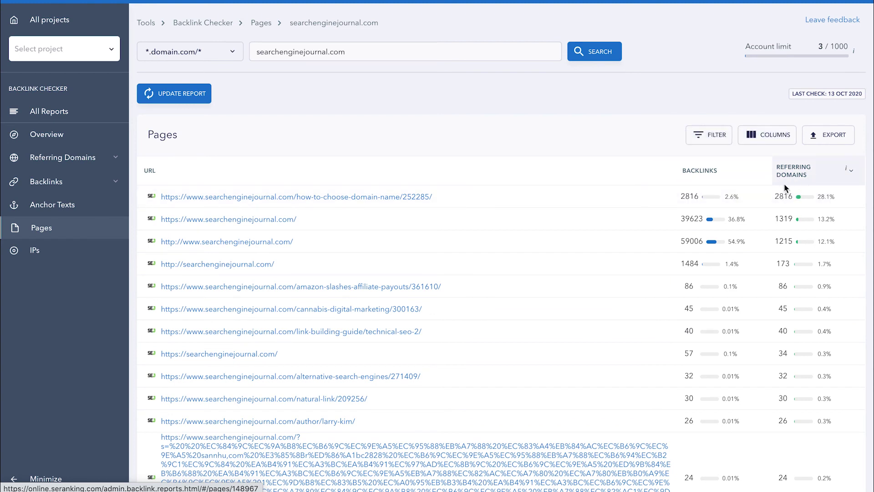
left_click(752, 222)
left_click(822, 223)
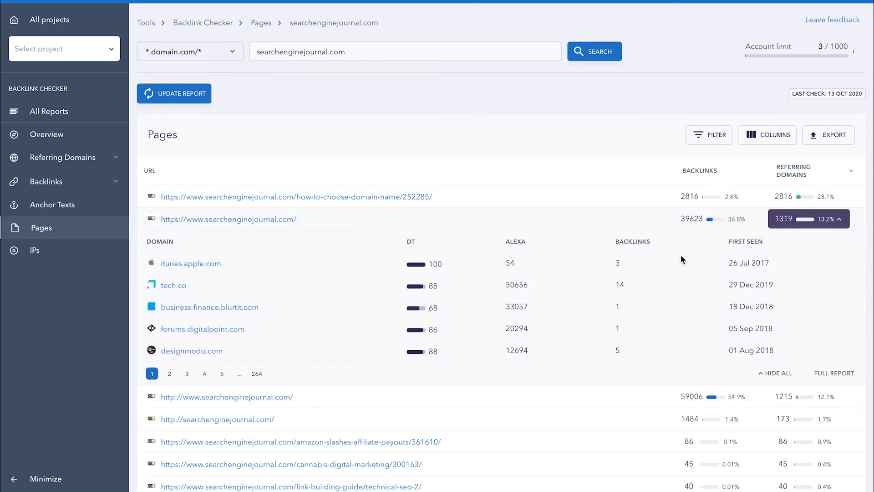
scroll(681, 255, "down", 2)
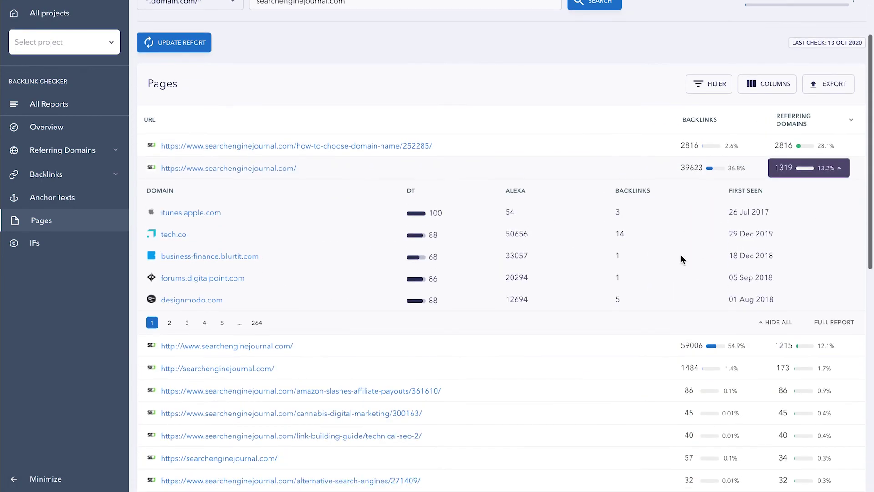
left_click(60, 244)
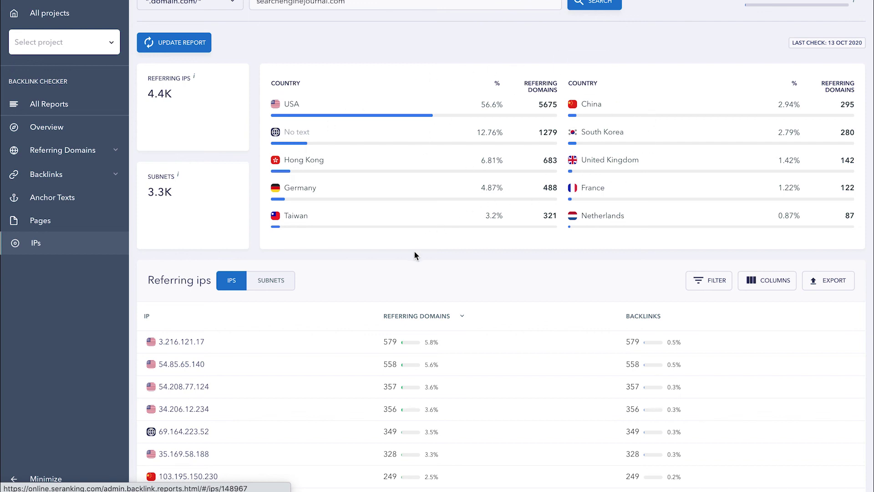
Expand IP 3.216.121.17 to its 579 referring domains and 579 backlinks, then collapse the sidebar.
scroll(415, 253, "down", 2)
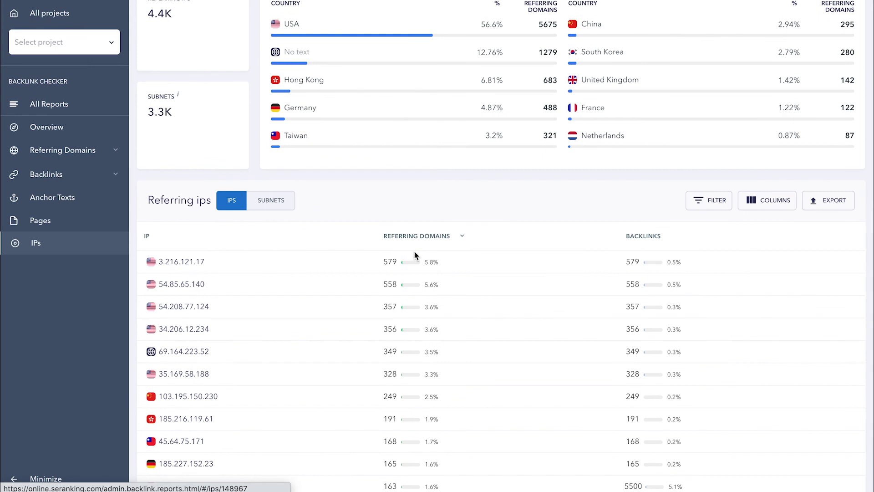
scroll(414, 254, "down", 3)
scroll(415, 251, "down", 1)
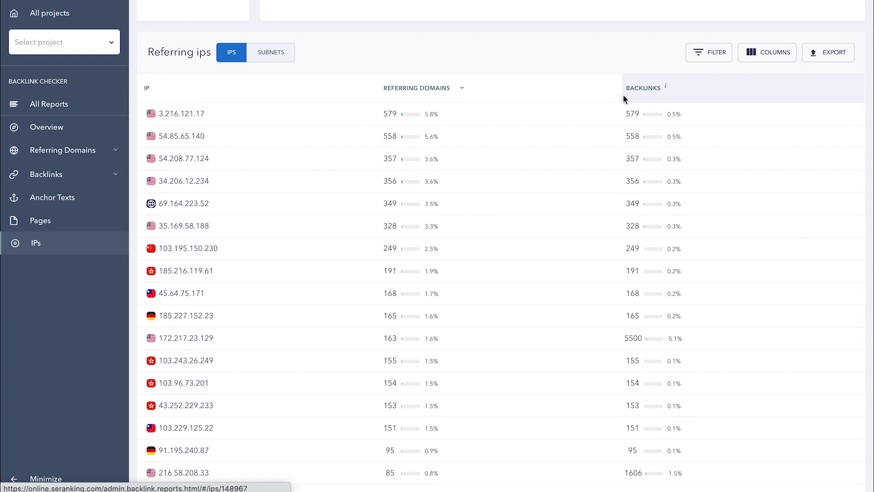
left_click(412, 113)
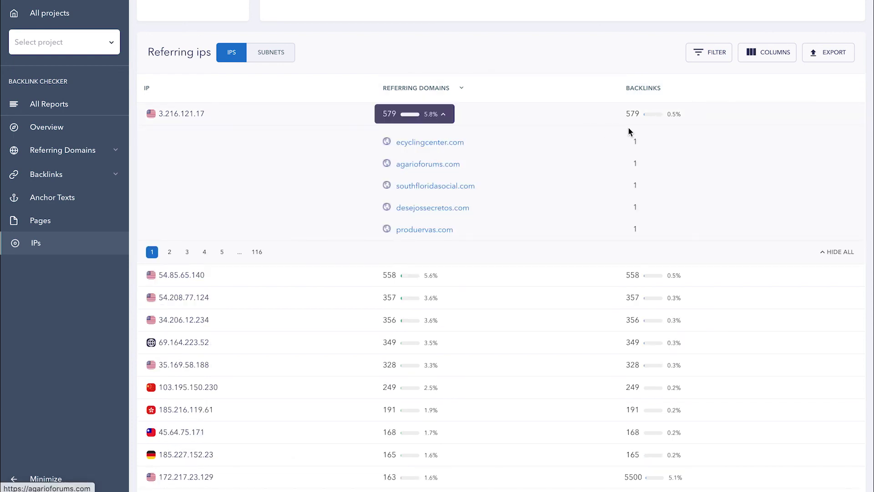
left_click(685, 116)
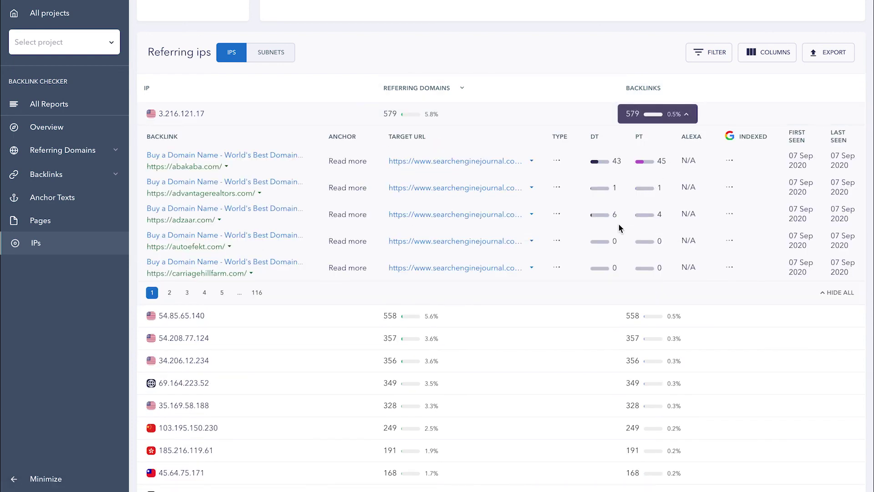
left_click(15, 479)
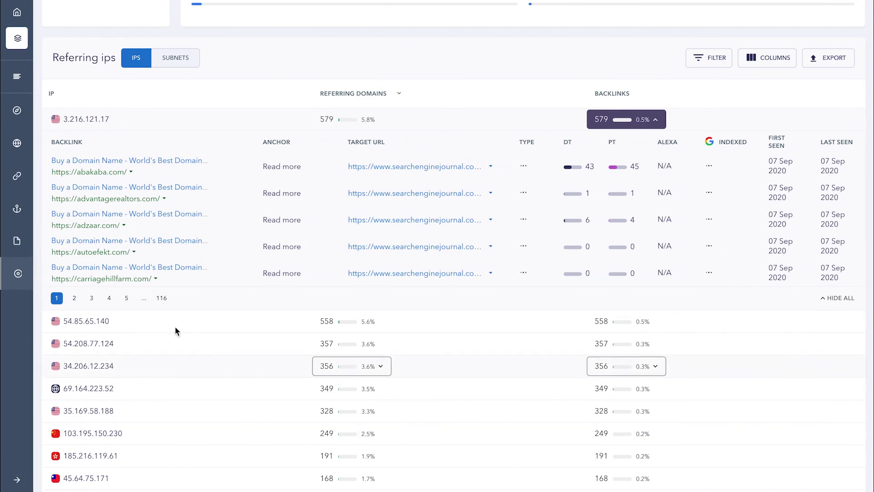
Cycle through the Pages, Anchor Texts, Backlinks, Referring Domains and Overview reports.
scroll(176, 325, "up", 6)
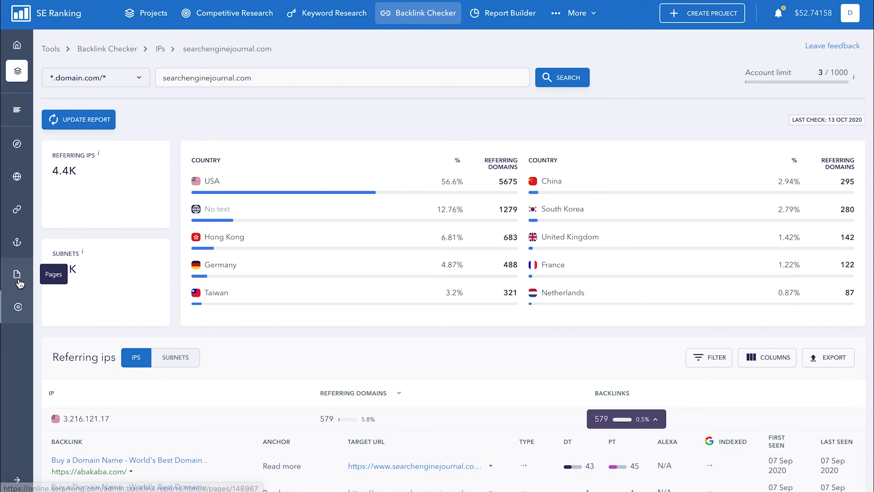
left_click(17, 276)
left_click(18, 250)
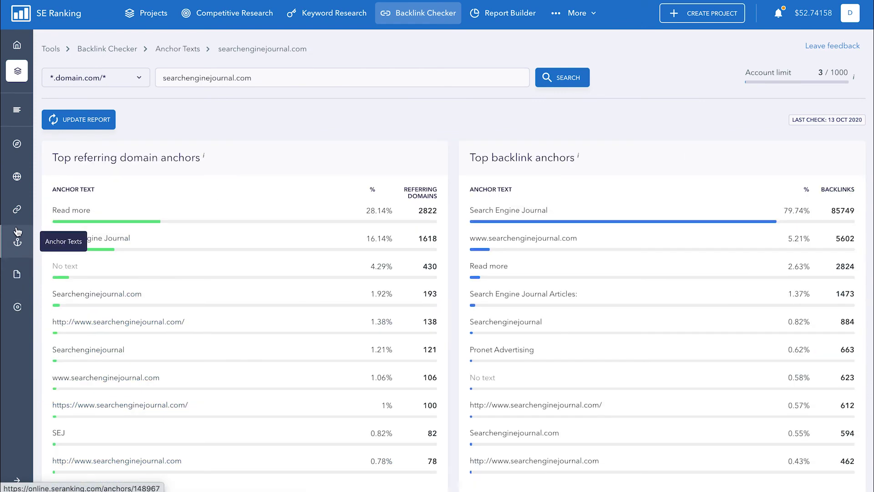
left_click(18, 208)
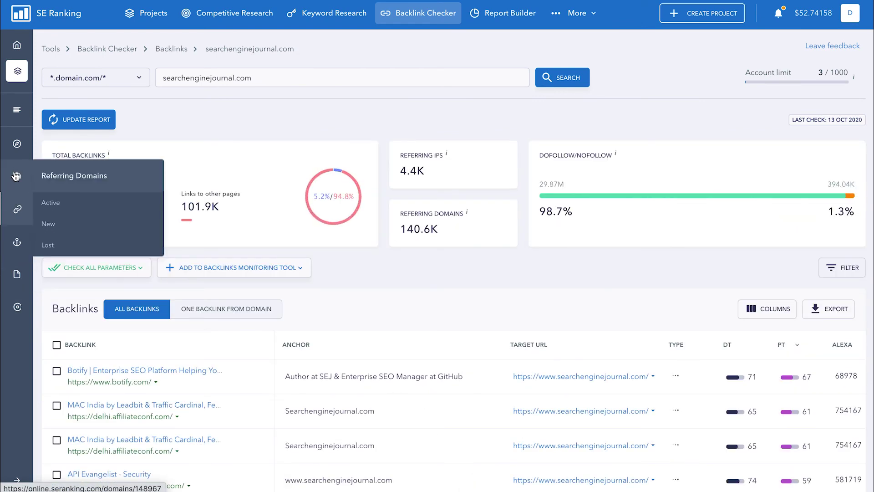
left_click(17, 177)
left_click(17, 145)
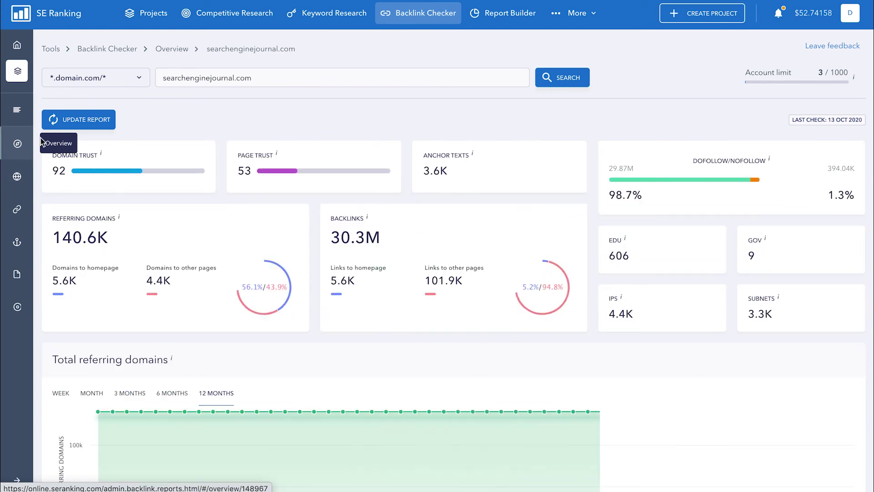
Return to the Backlink Checker History list with the full sidebar menu expanded.
scroll(199, 112, "down", 1)
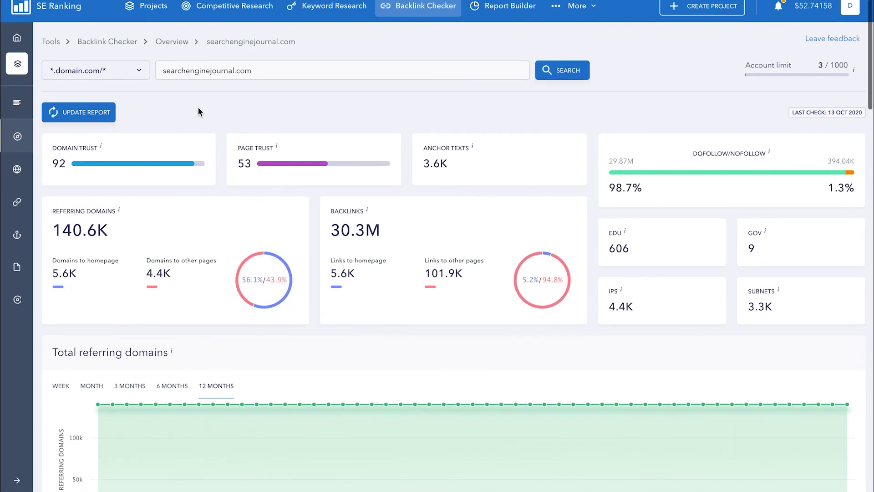
scroll(199, 112, "up", 1)
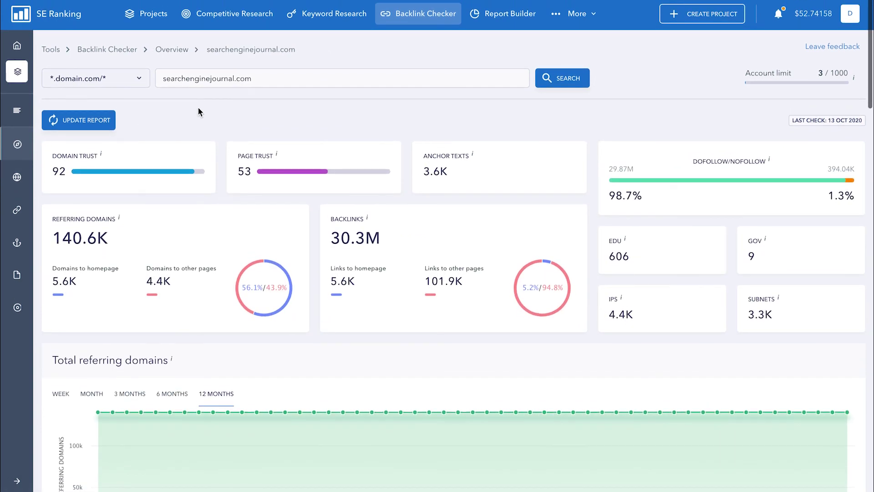
left_click(118, 53)
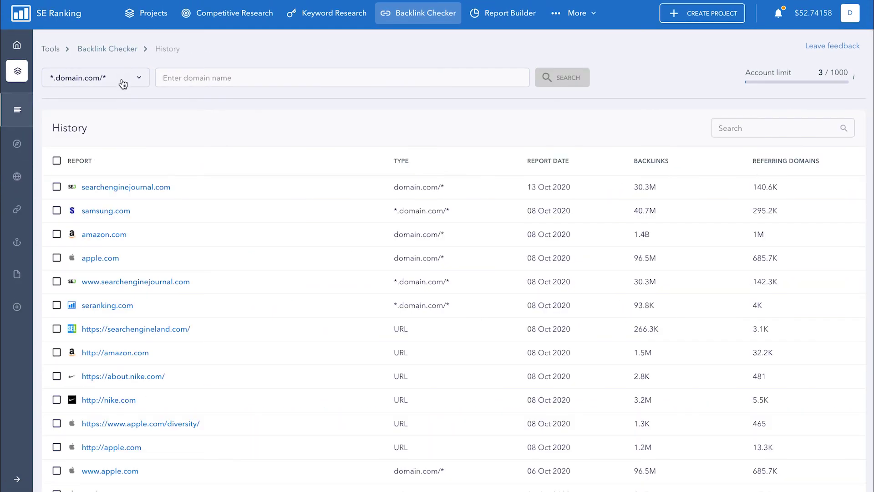
left_click(15, 479)
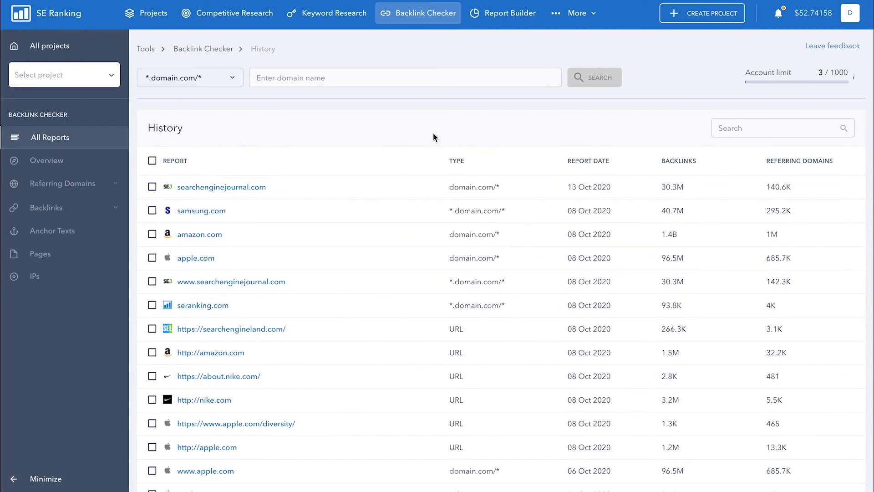